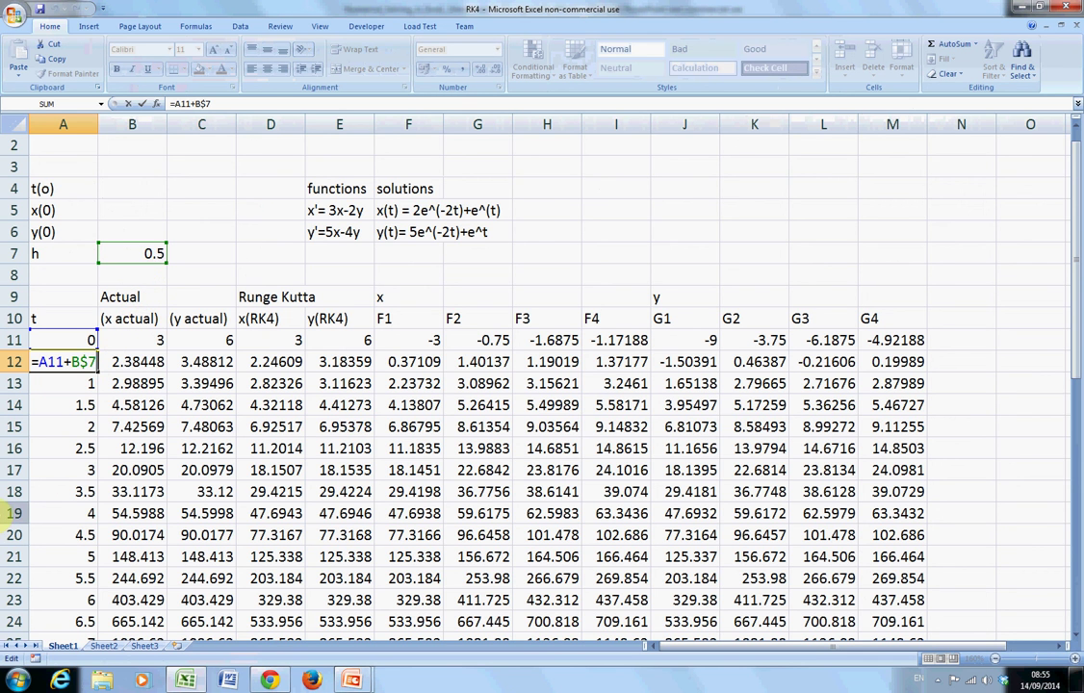
Step: Inspect the row 12 formulas for the time step, actual x and actual y in cells A12, B12 and C12
key(ctrl+Return)
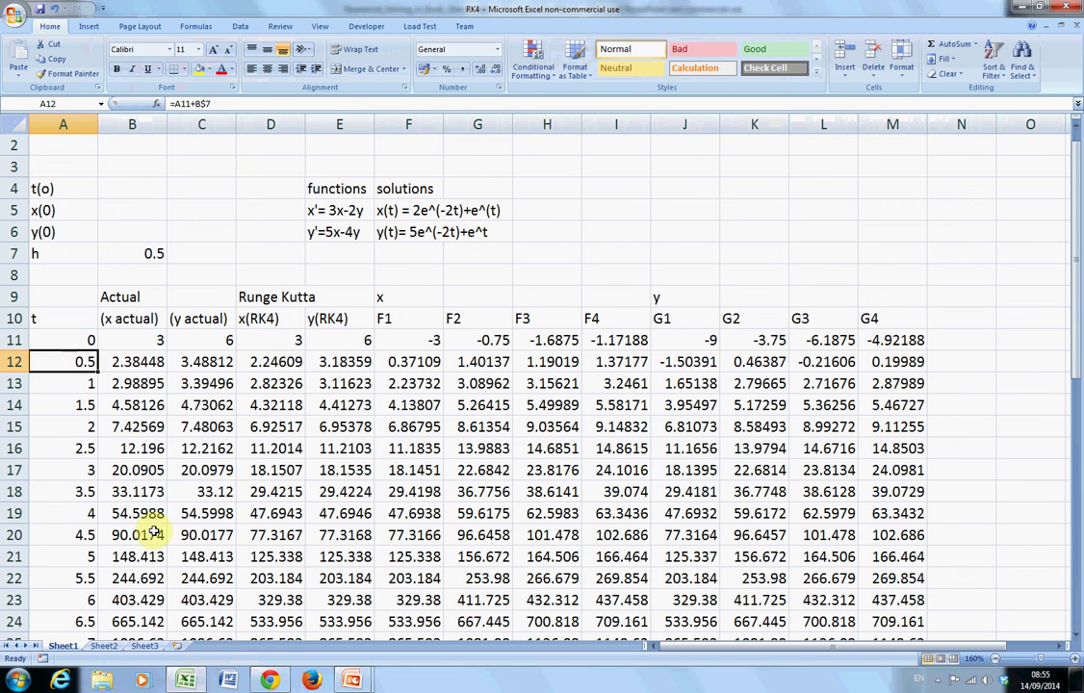
key(Right)
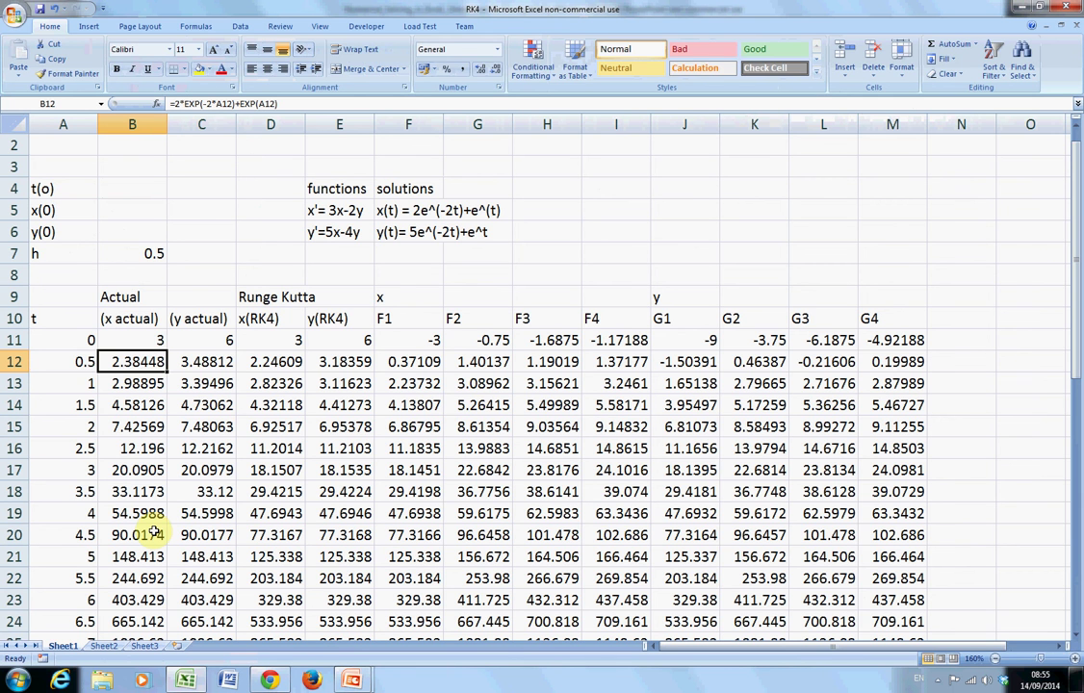
key(F2)
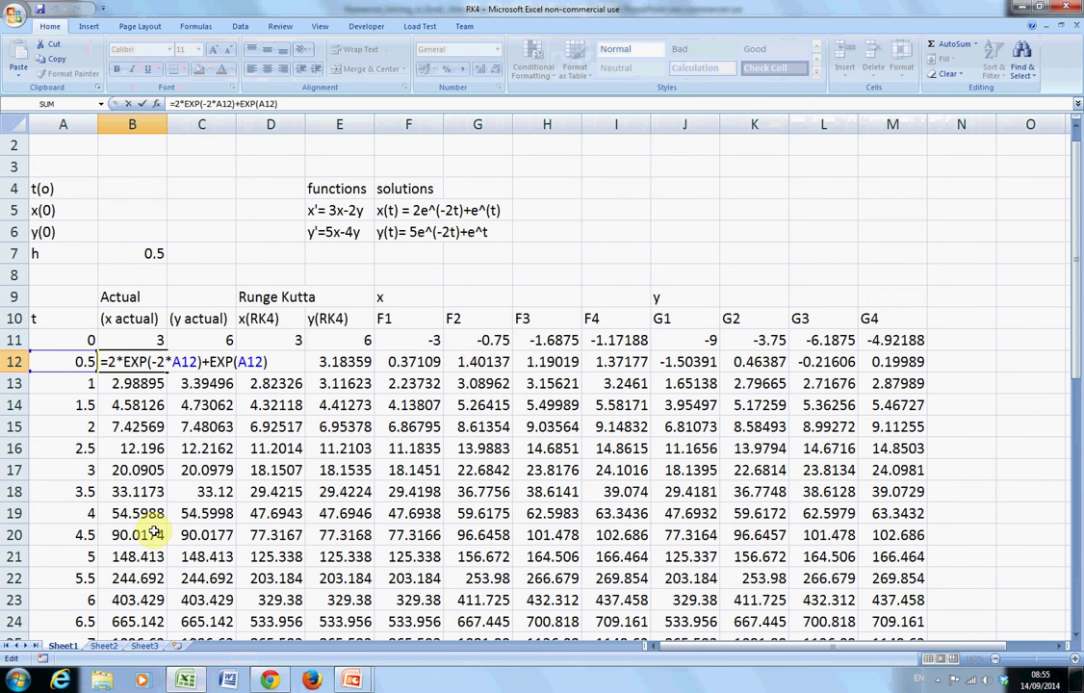
key(ctrl+Return)
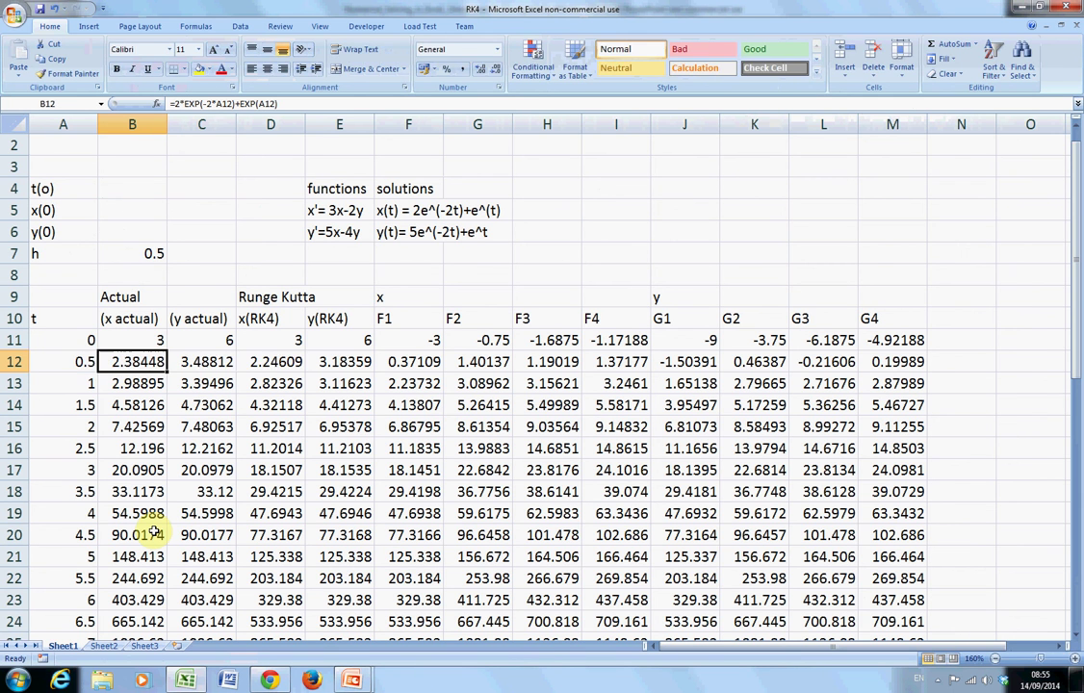
key(Right)
key(F2)
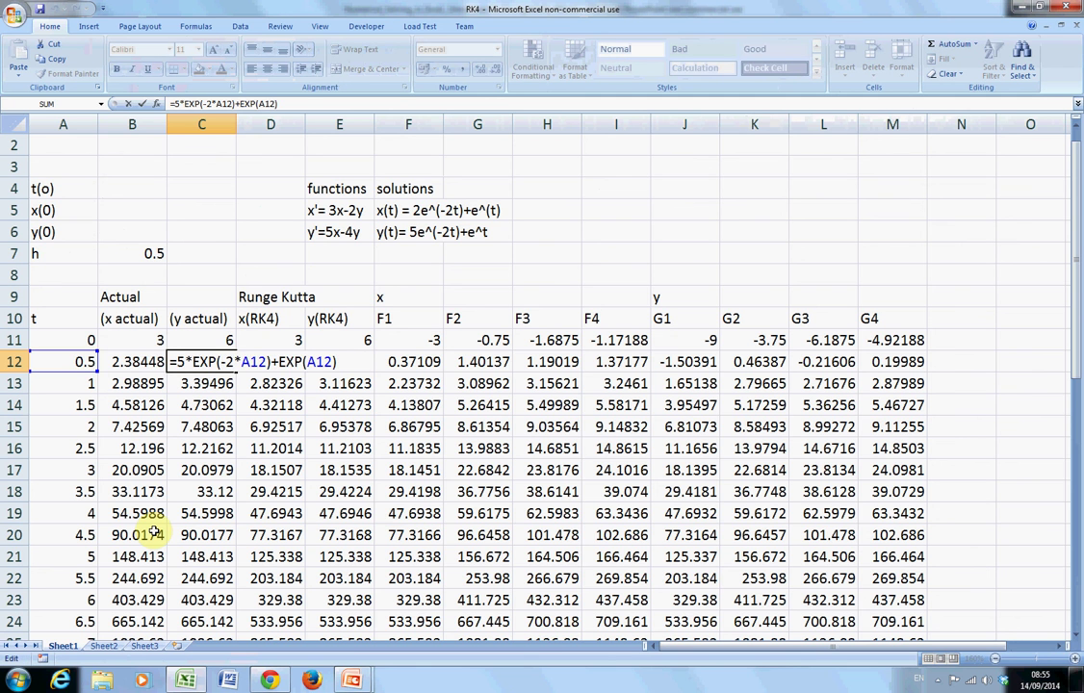
key(ctrl+Return)
Step: Inspect the Runge Kutta x(RK4) formula in cell D12 and the cells it references
key(Right)
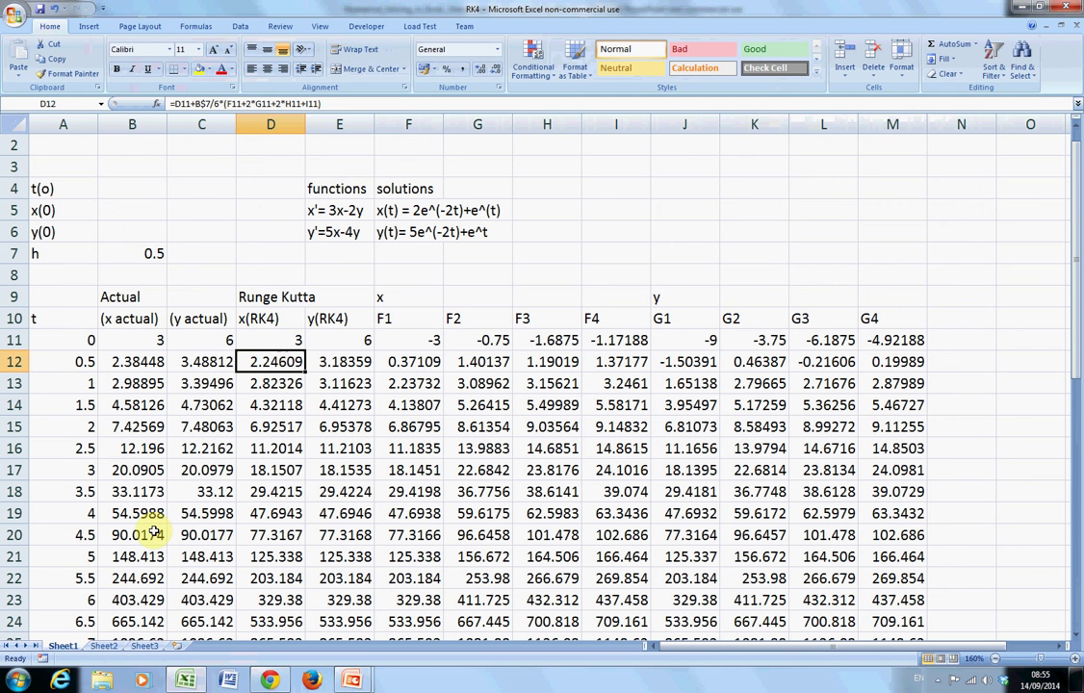
key(F2)
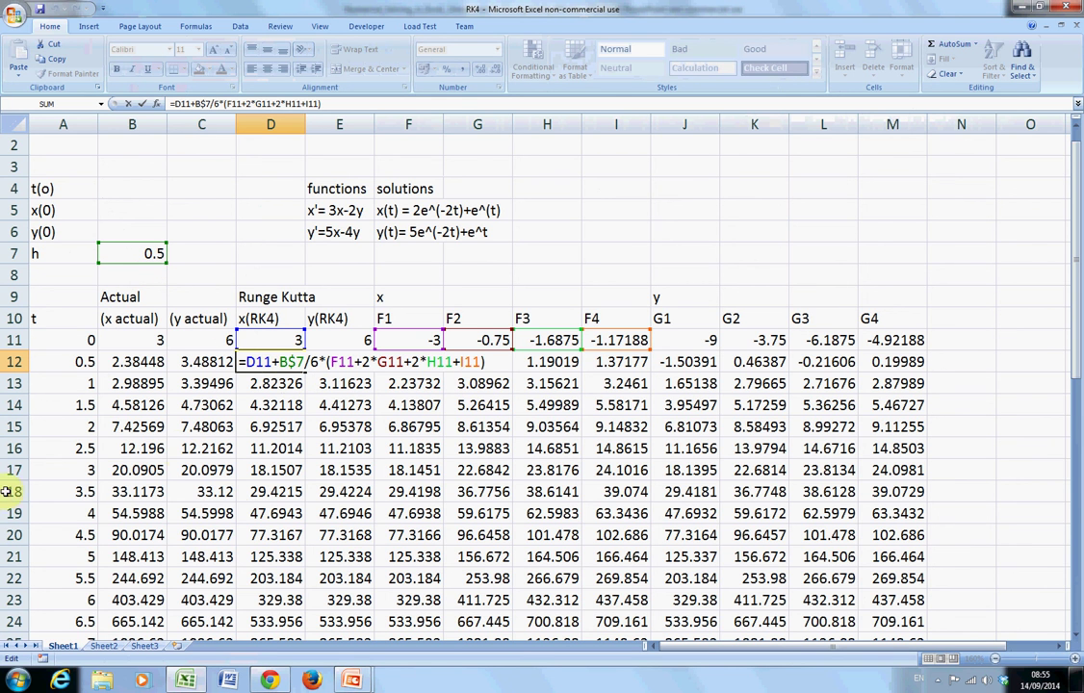
key(ctrl+Return)
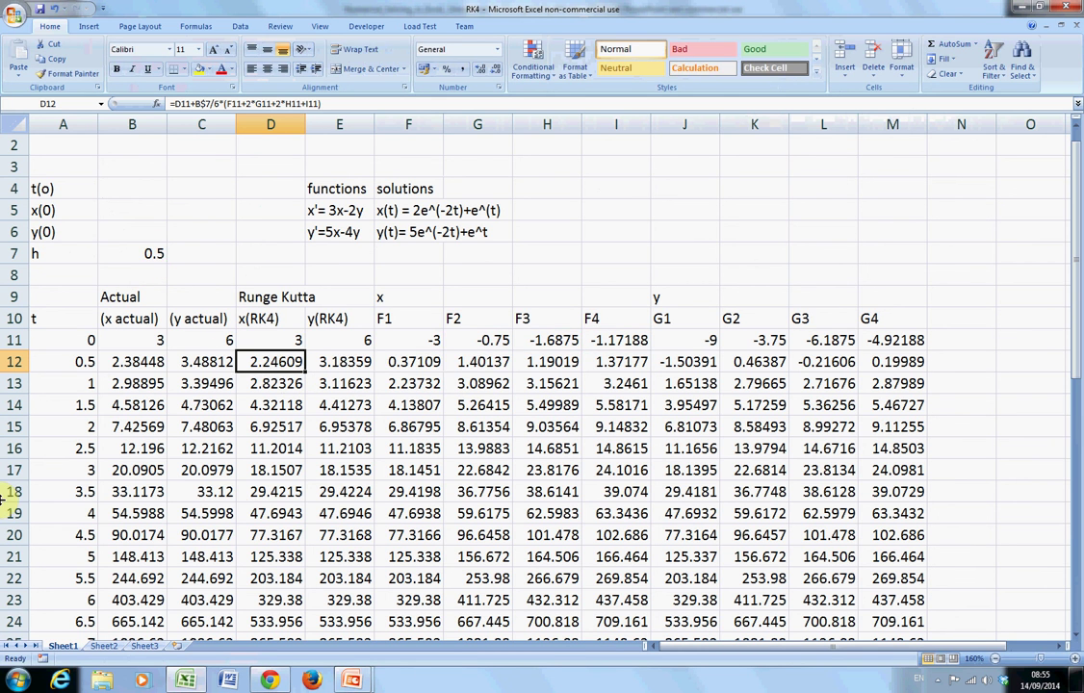
Step: Inspect the F1 and F2 formulas for x in cells F11 and G11
key(Right)
key(Right)
key(Up)
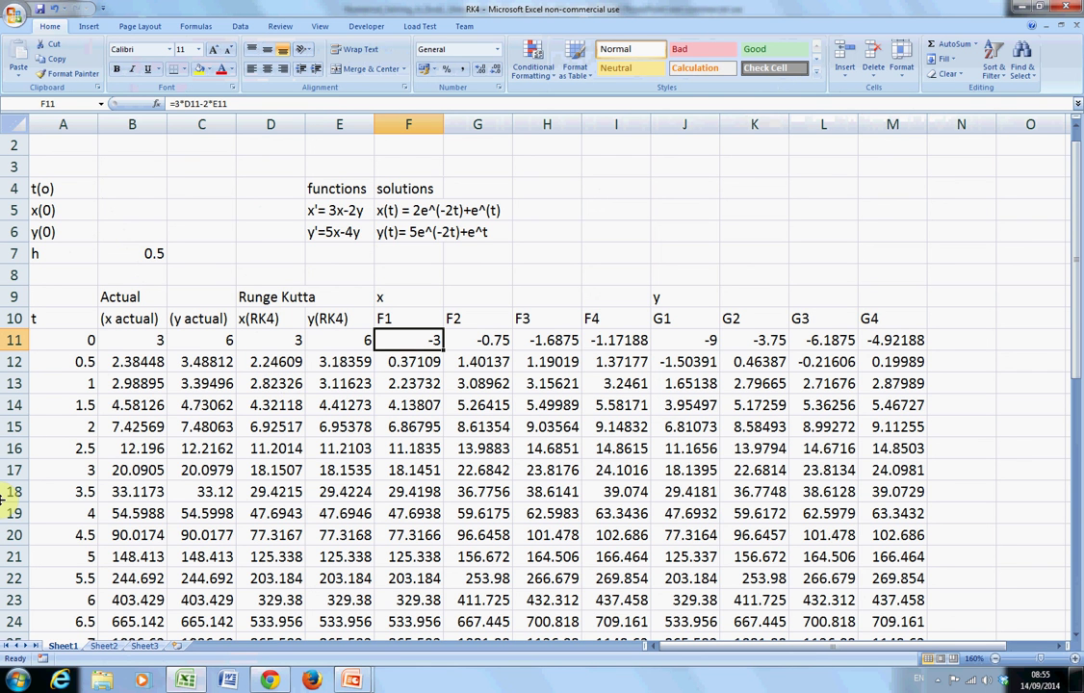
key(F2)
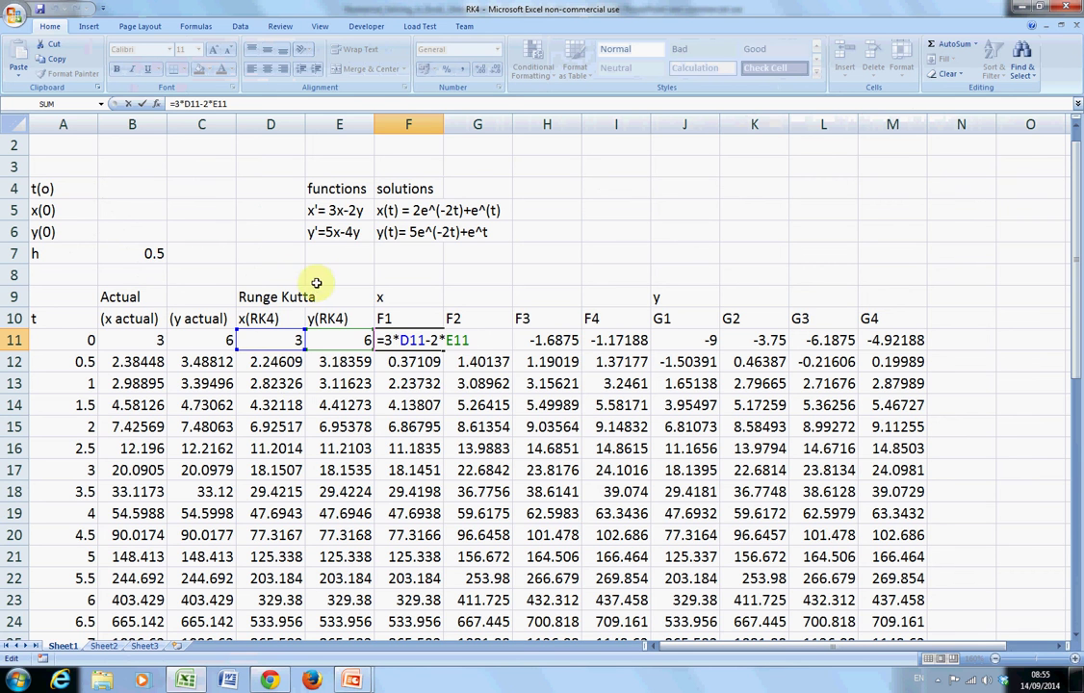
key(ctrl+Return)
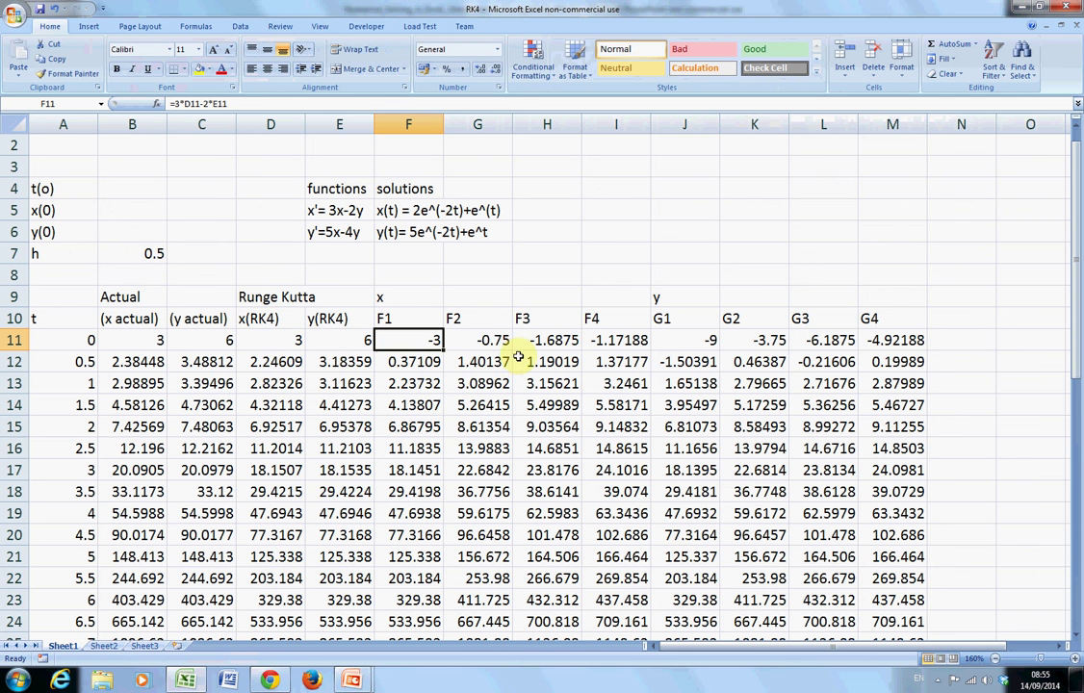
click(460, 339)
key(F2)
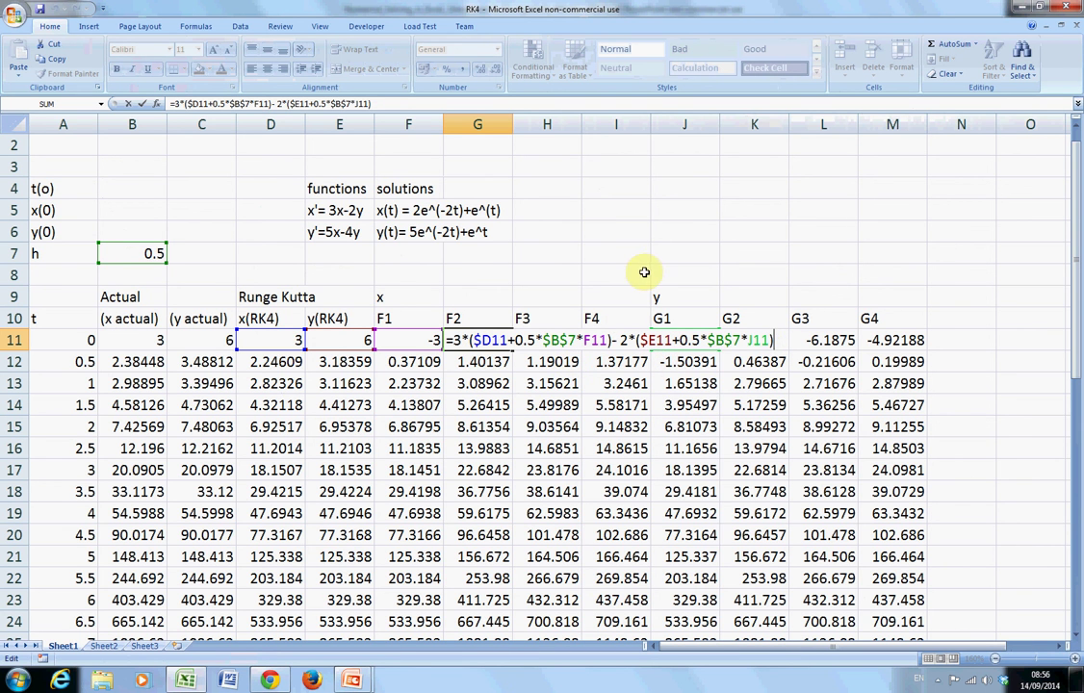
key(ctrl+Return)
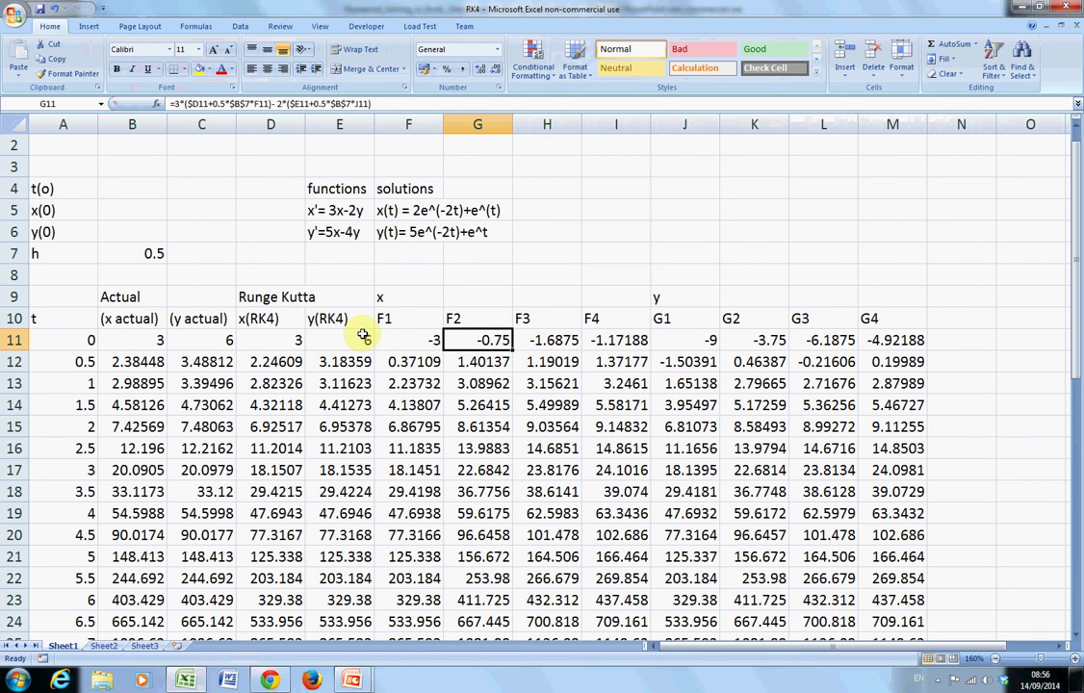
Step: Inspect the G1 formula for y in cell J11 without changing it
key(Right)
key(Right)
key(Right)
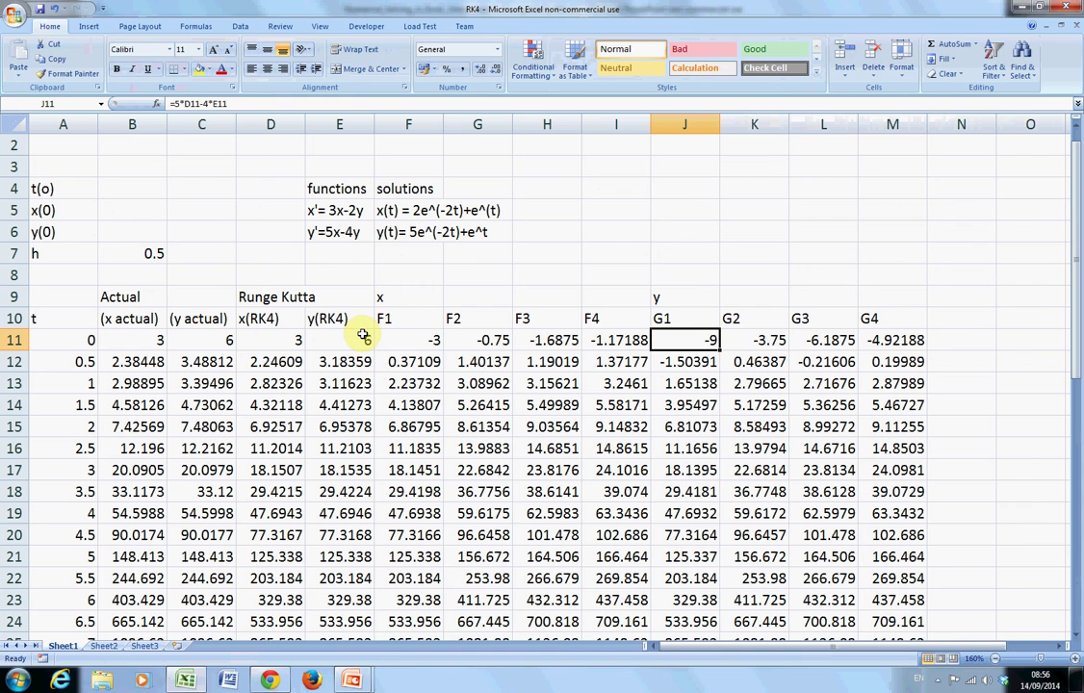
key(F2)
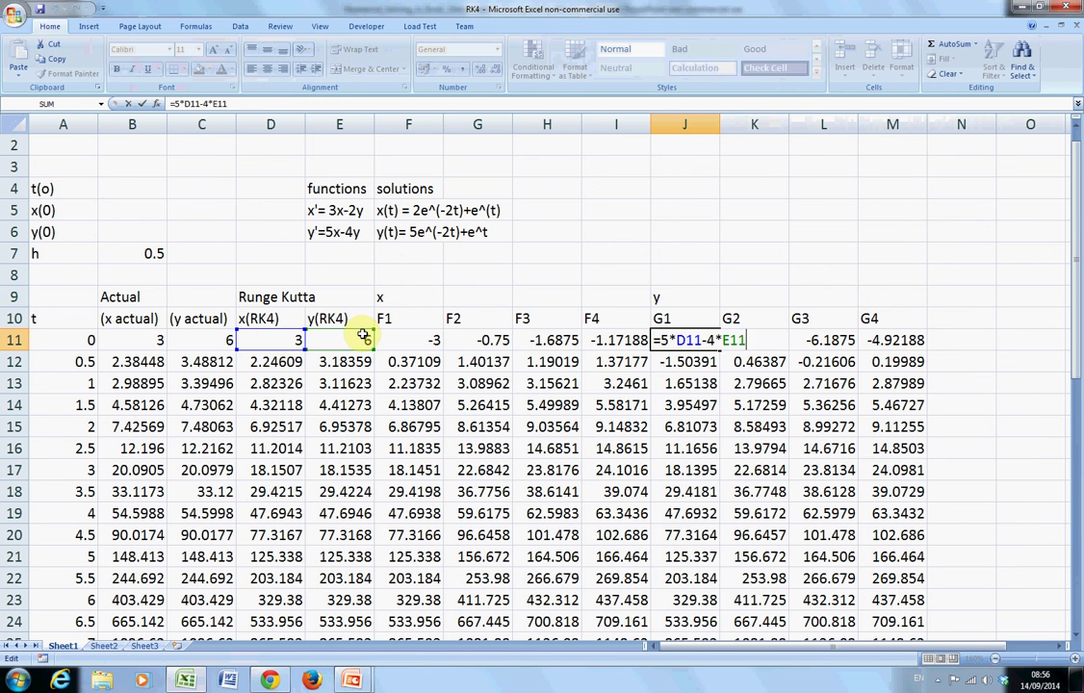
key(Escape)
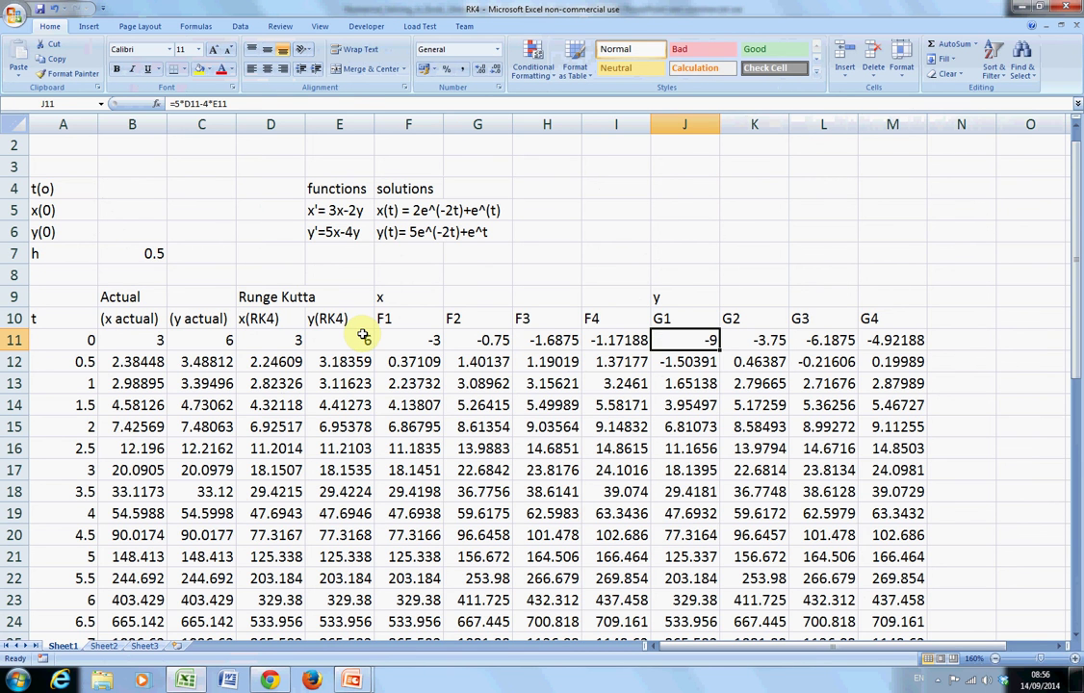
Step: Look through the time column from the solution table down to the end of the Error Analysis table and its x chart
key(Right)
key(Down)
key(Left)
key(Left)
key(Left)
key(Left)
key(Left)
key(Left)
key(Left)
key(Left)
key(Left)
key(Left)
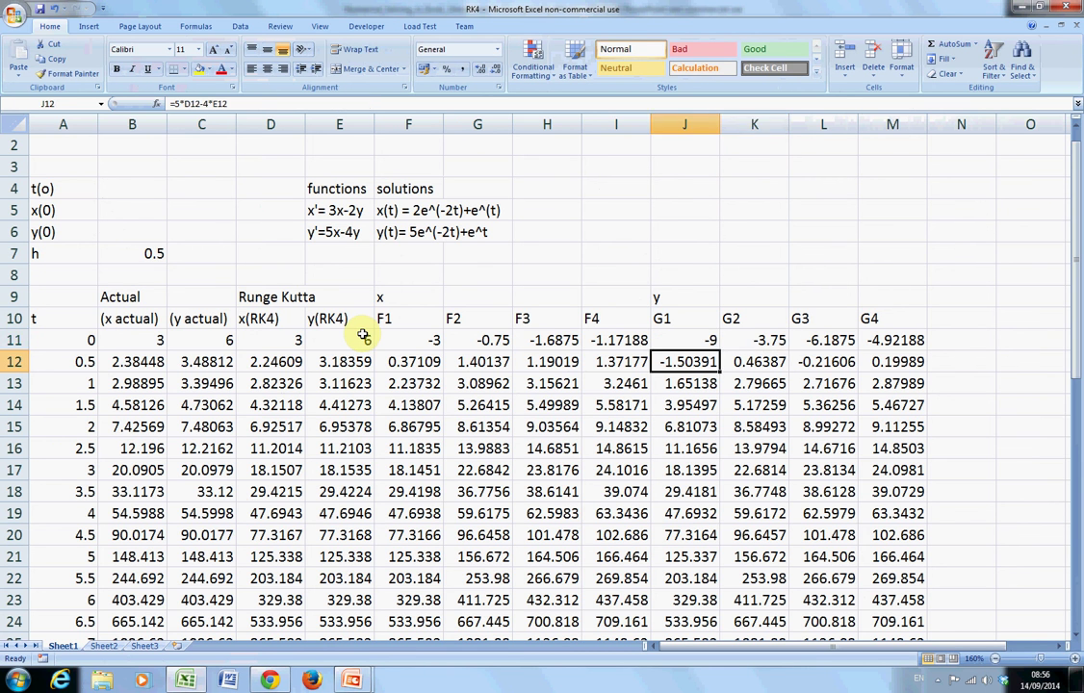
key(Down)
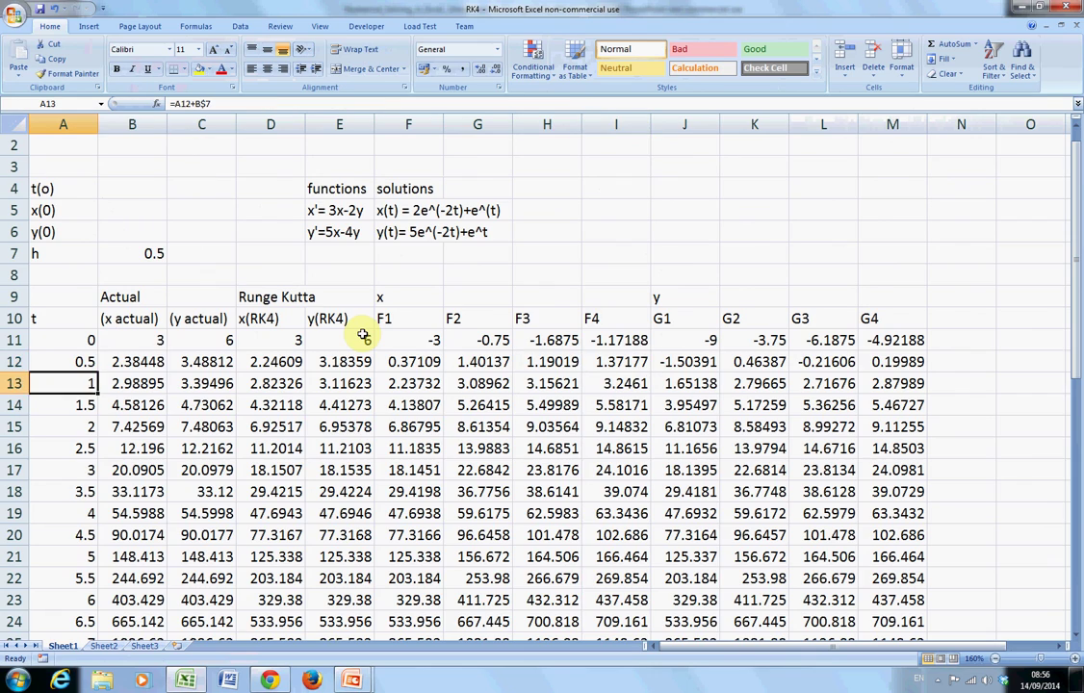
key(Down)
key(Down)
key(Down)
key(Down)
key(Down)
key(Down)
key(Down)
key(Down)
key(Down)
key(Down)
key(Down)
key(Down)
key(Down)
key(Down)
key(Down)
key(Down)
key(Down)
key(Down)
key(Down)
key(Down)
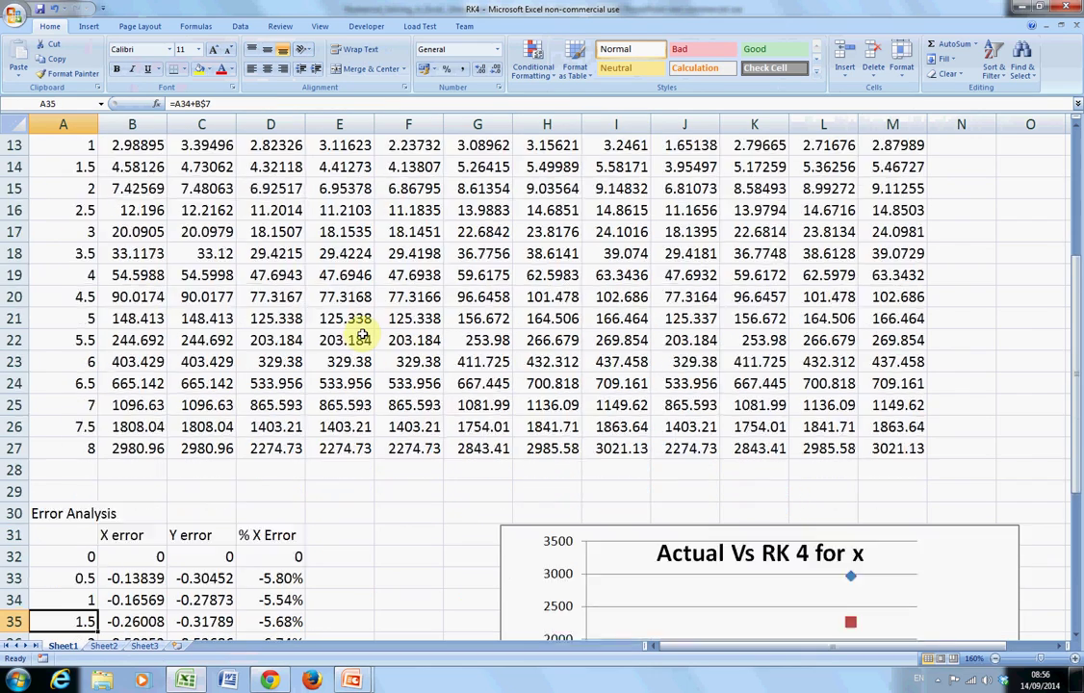
key(Down)
key(Down)
key(Down)
key(Down)
key(Down)
key(Down)
key(Down)
key(Down)
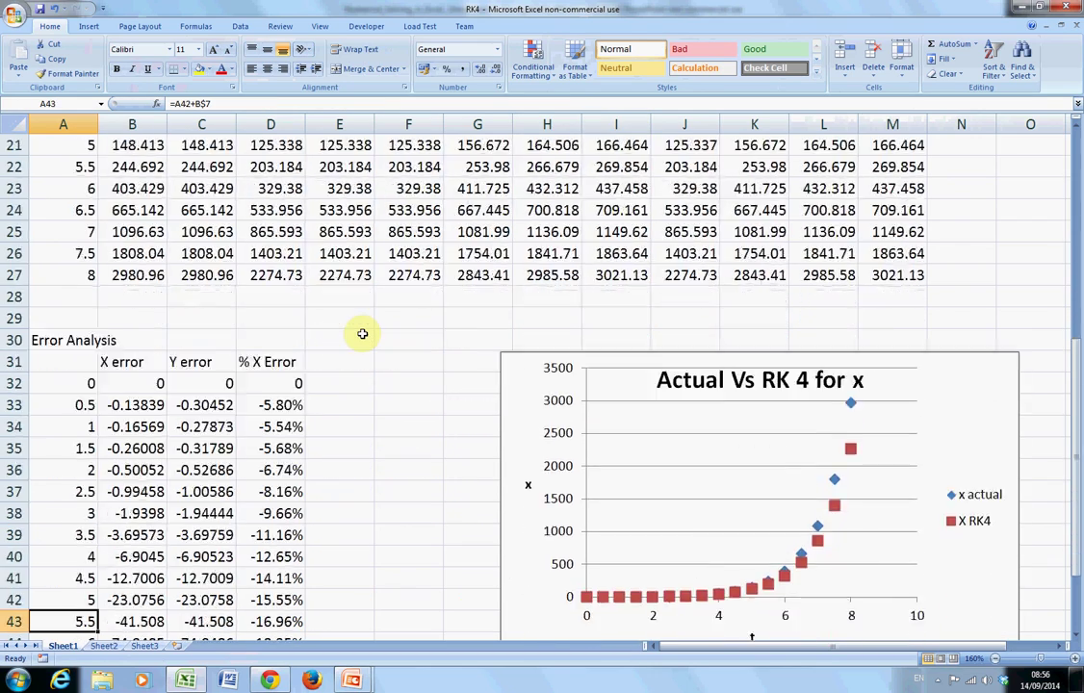
key(Down)
key(Down)
key(Down)
key(Down)
Step: Inspect the X error formulas in cells B33 and B32 of the Error Analysis table
key(Up)
key(Up)
key(Up)
key(Up)
key(Up)
key(Up)
key(Up)
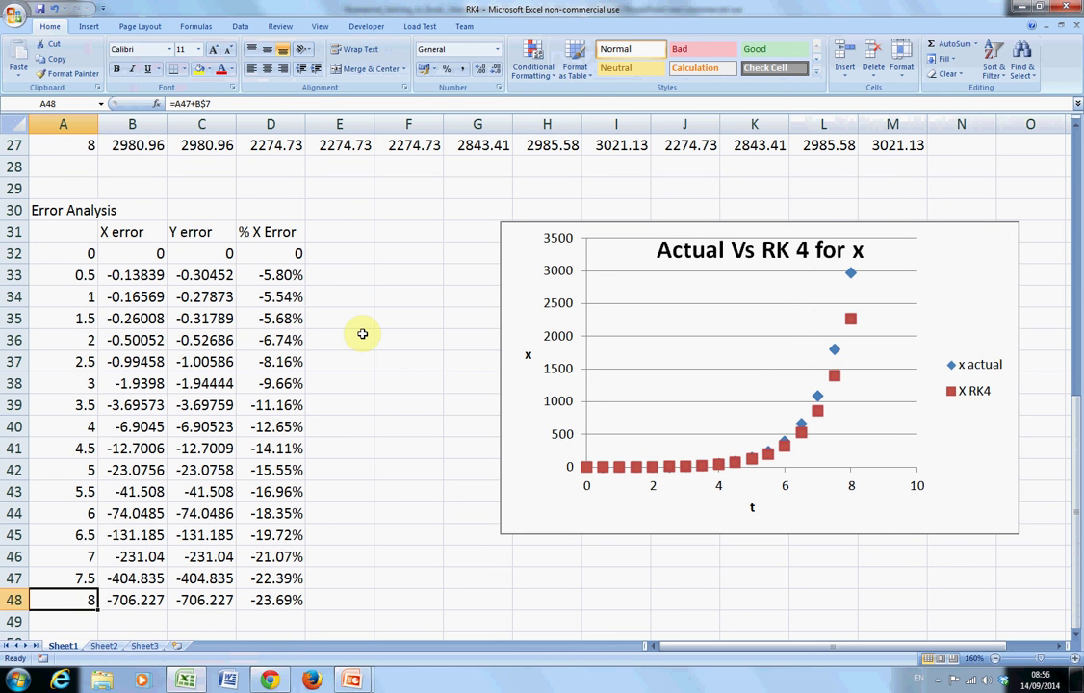
key(Up)
key(Up)
key(Up)
key(Up)
key(Up)
key(Up)
key(Up)
key(Up)
key(Right)
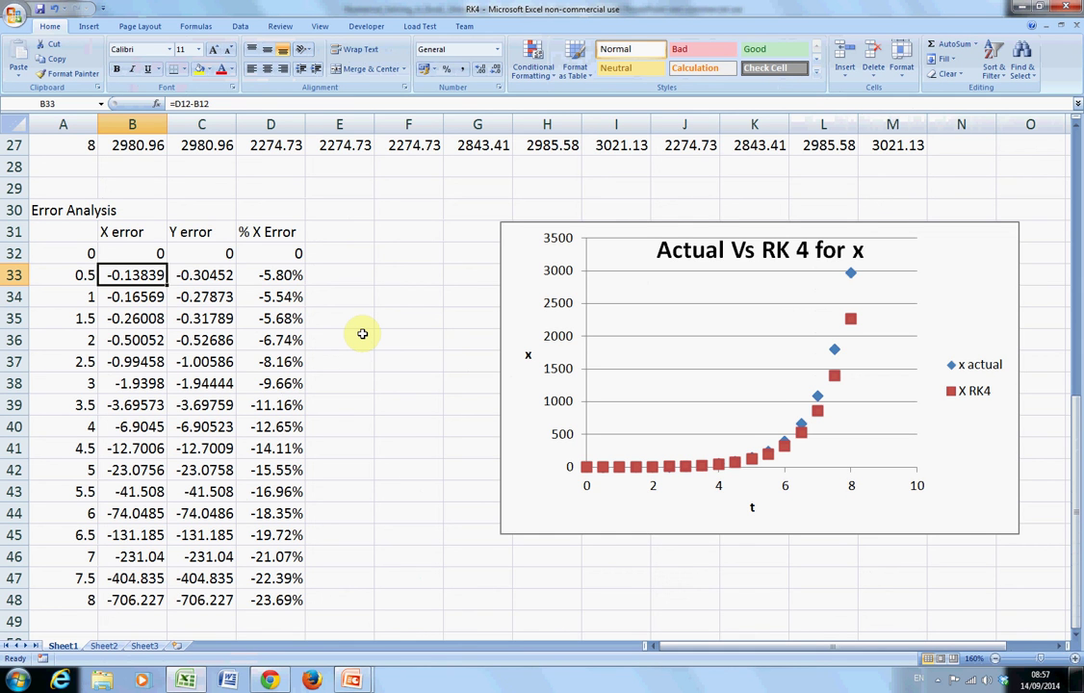
key(F2)
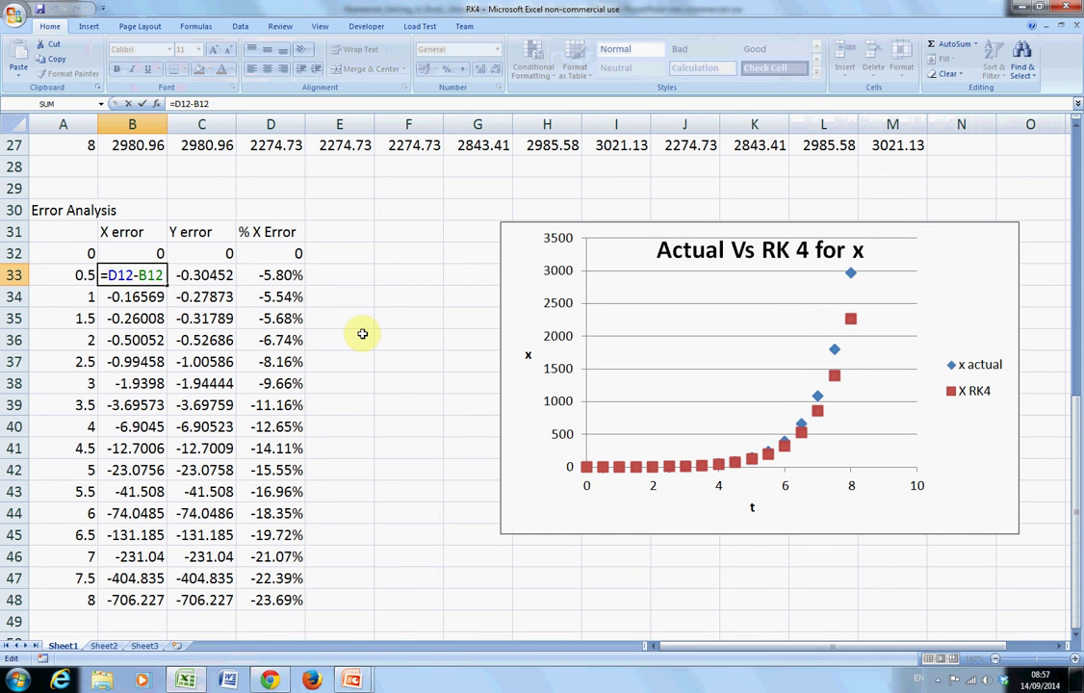
key(shift+Return)
key(F2)
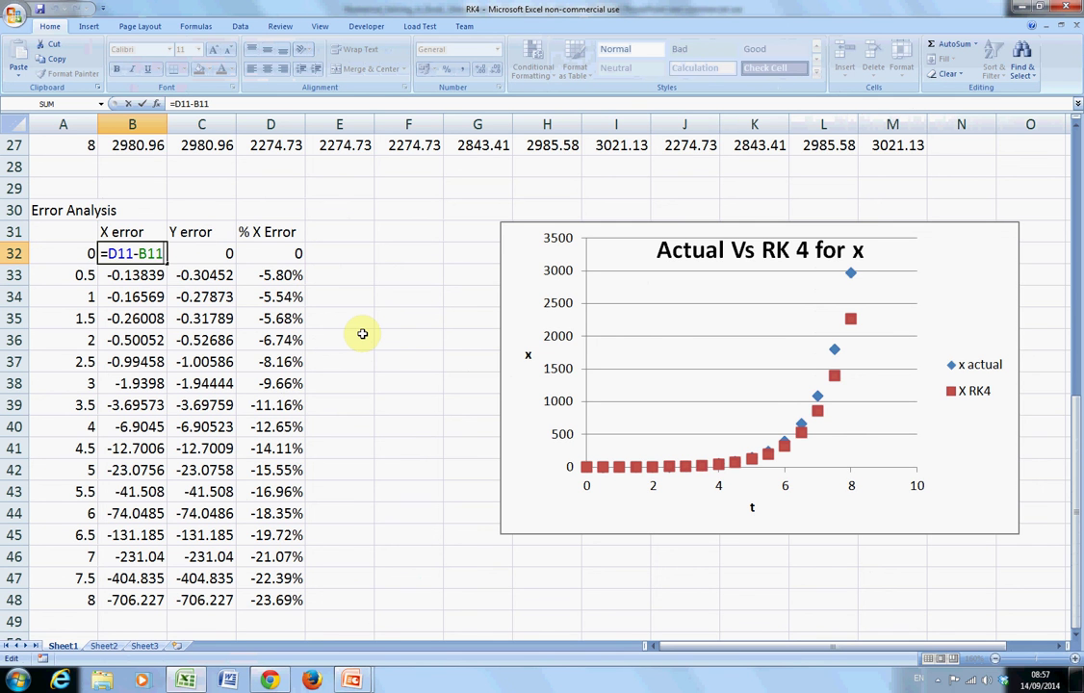
key(Escape)
key(F2)
key(Escape)
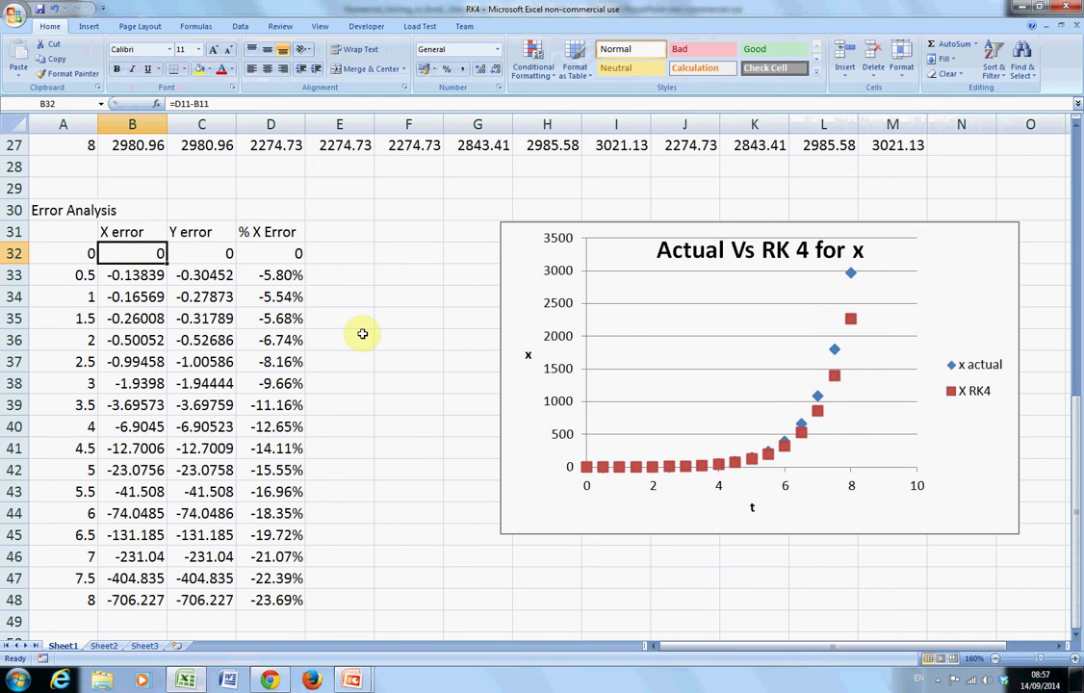
Step: Return to the solution table and examine the actual and RK4 cells in row 12, inspecting the actual x formula in B12
key(Up)
key(Up)
key(Up)
key(Up)
key(Up)
key(Up)
key(Up)
key(Up)
key(Up)
key(Up)
key(Up)
key(Up)
key(Up)
key(Up)
key(Up)
key(Up)
key(Up)
key(Up)
key(Up)
key(Up)
key(Up)
key(Up)
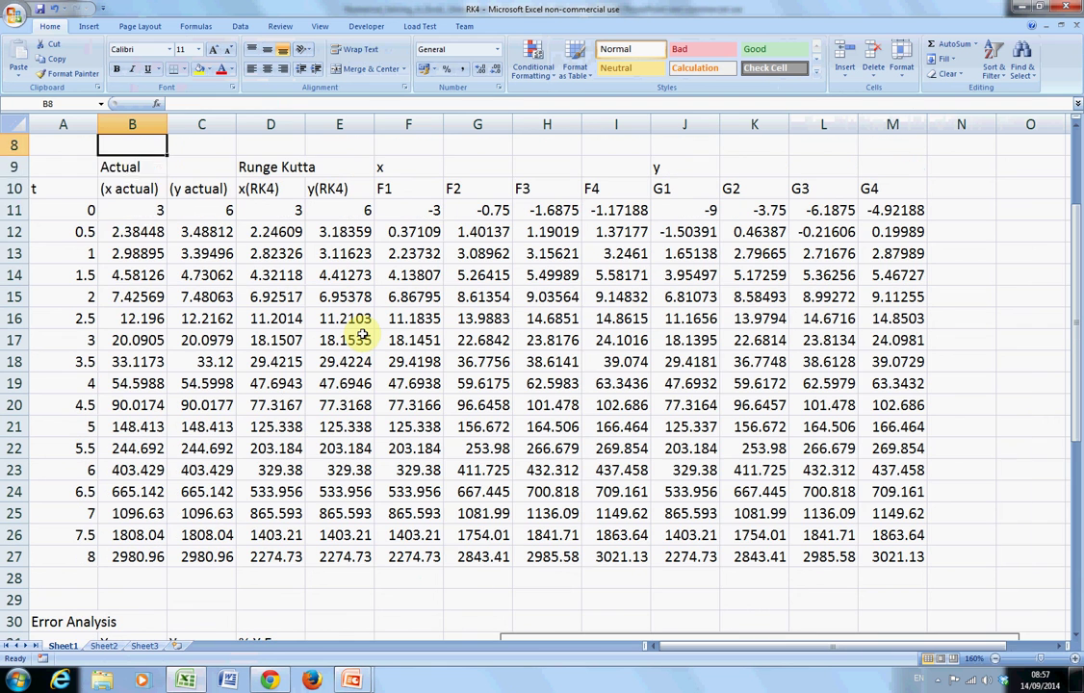
key(Down)
key(Down)
key(Right)
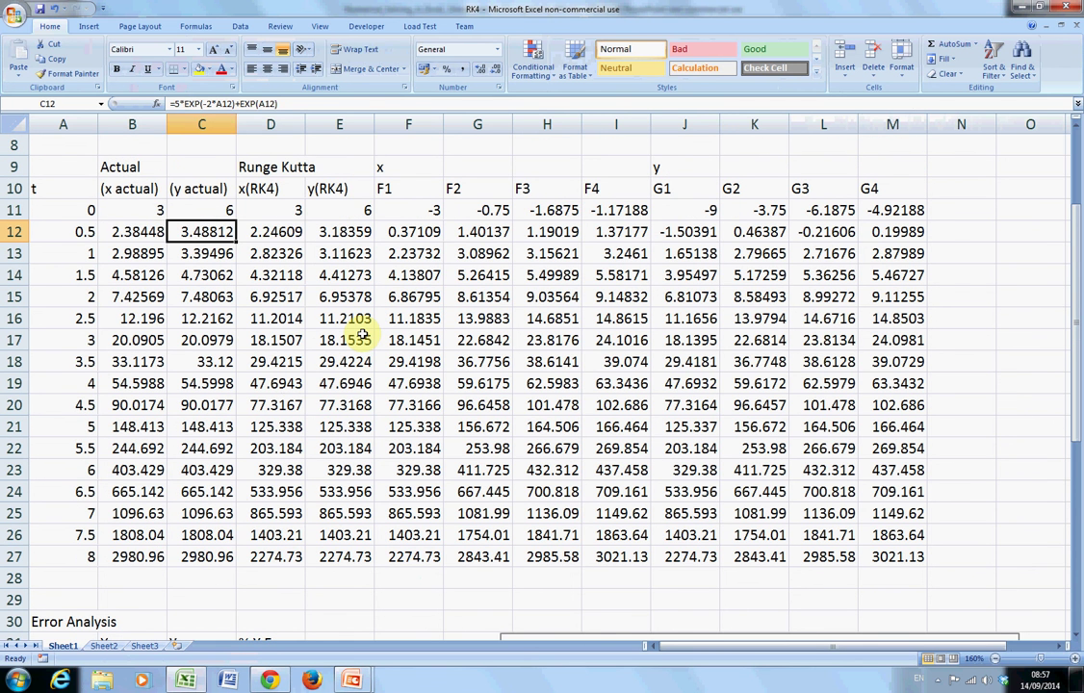
key(Right)
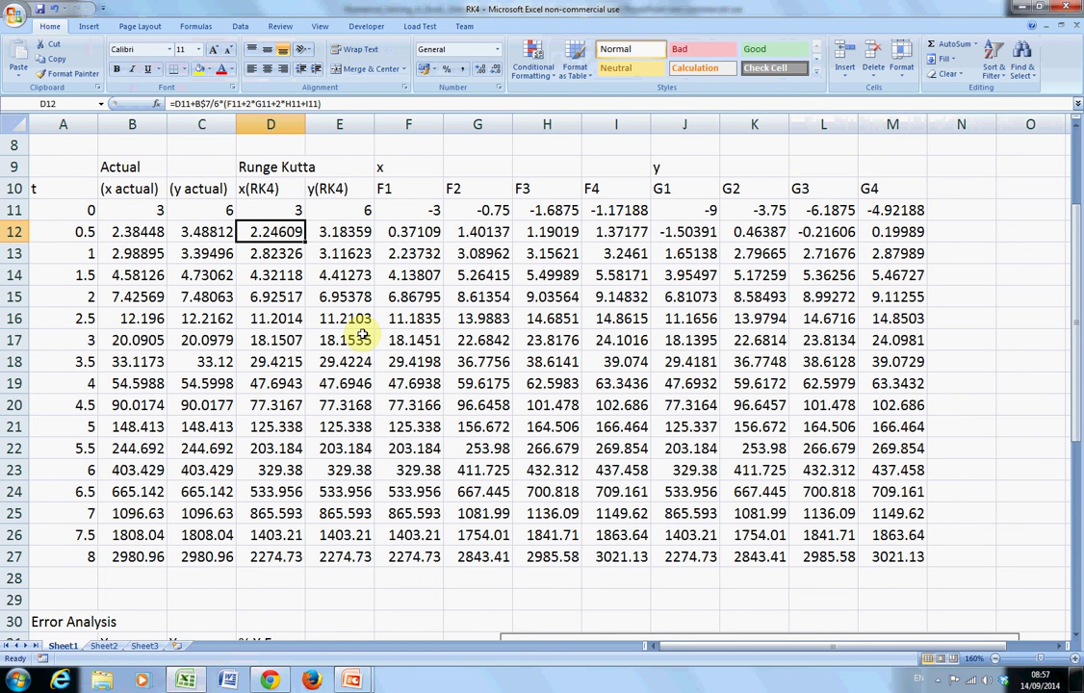
key(Left)
key(Left)
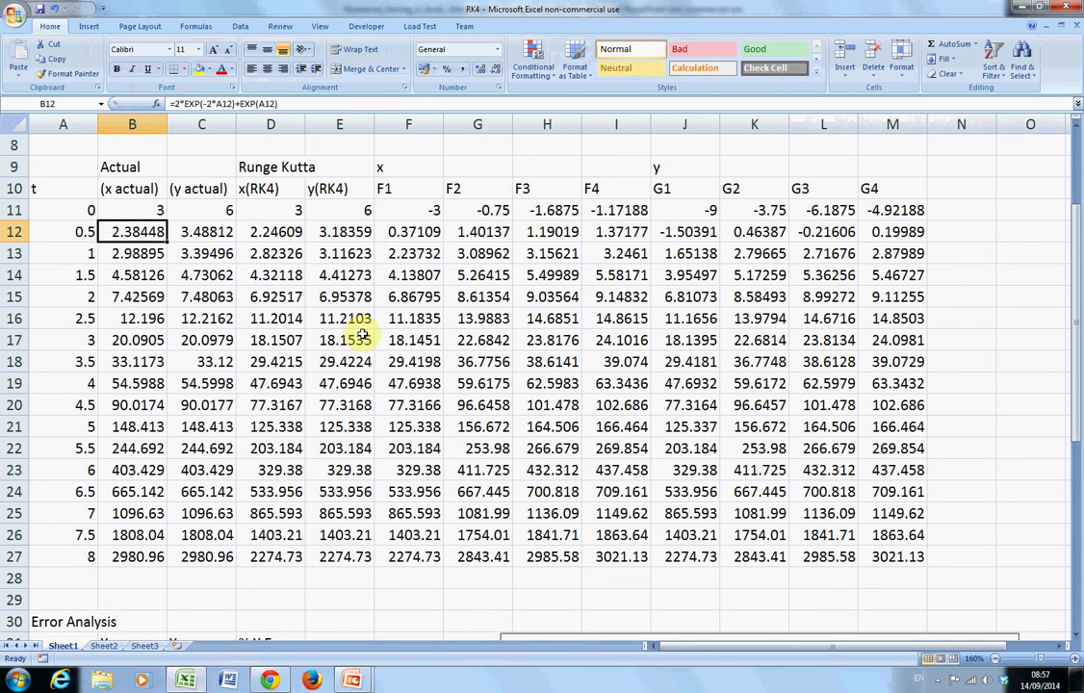
key(F2)
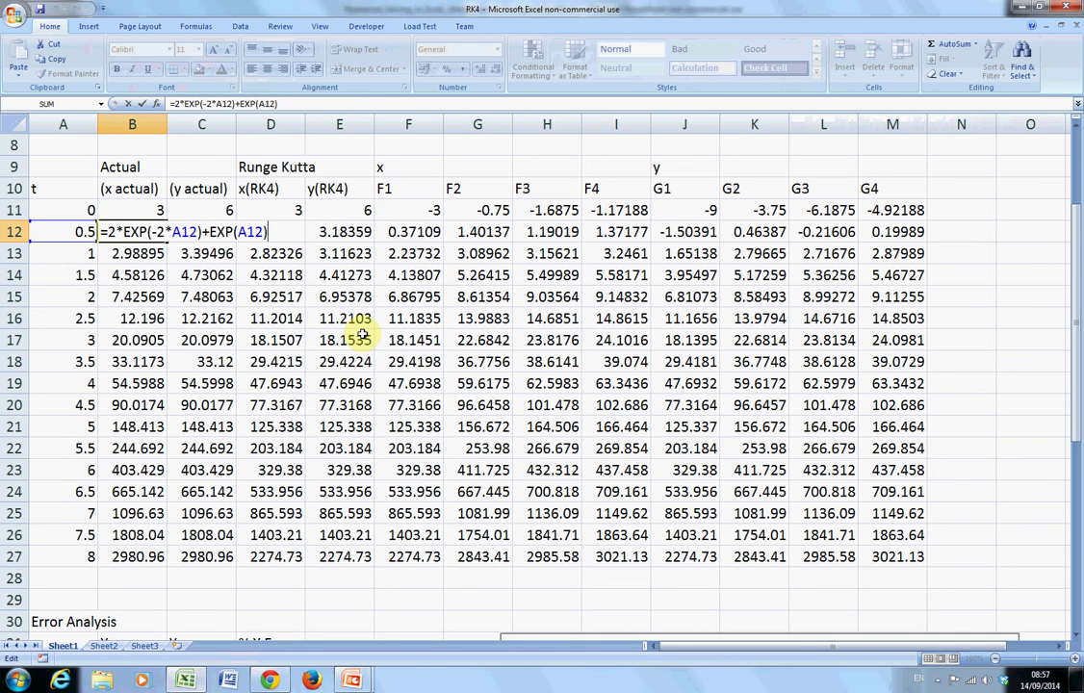
key(Escape)
Step: Go back to the Error Analysis table and inspect the X error formula in B32 and the % X Error formula in D32
key(Down)
key(Down)
key(Down)
key(Down)
key(Down)
key(Down)
key(Down)
key(Down)
key(Down)
key(Down)
key(Down)
key(Down)
key(Down)
key(Down)
key(Down)
key(Down)
key(Down)
key(Down)
key(Down)
key(Down)
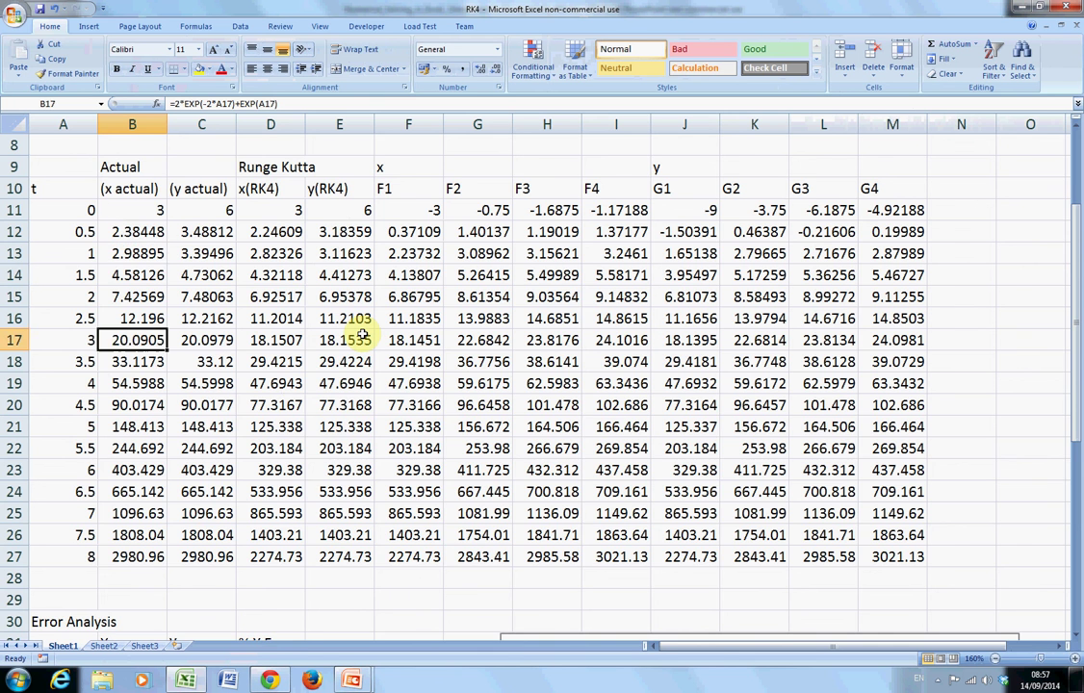
key(Up)
key(Up)
key(Up)
key(Up)
key(Up)
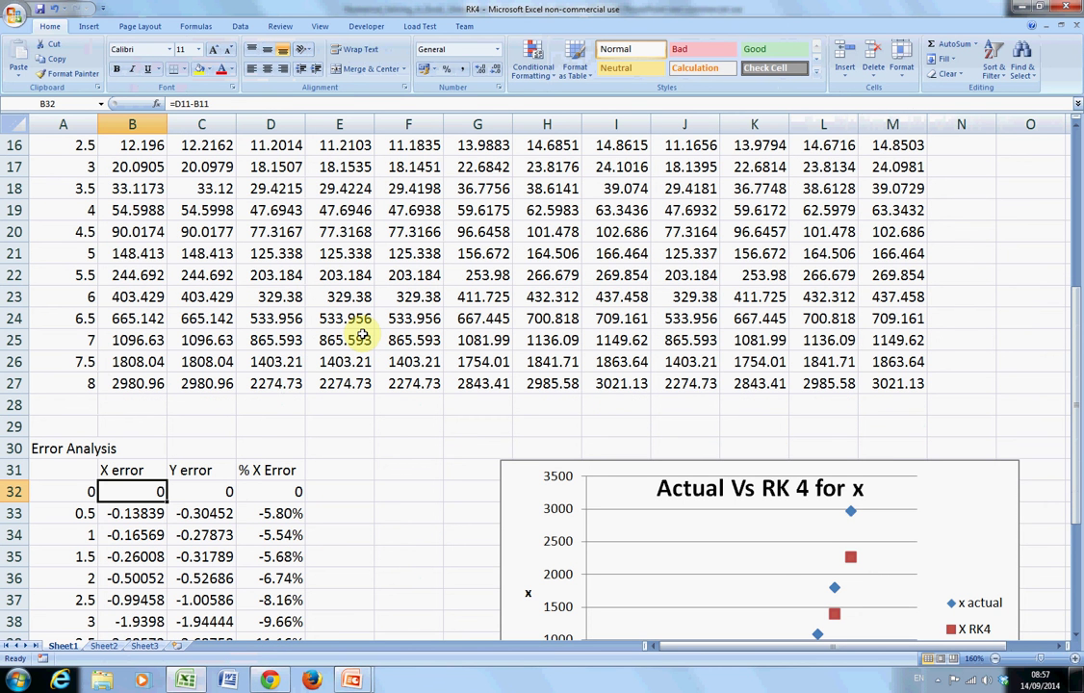
key(F2)
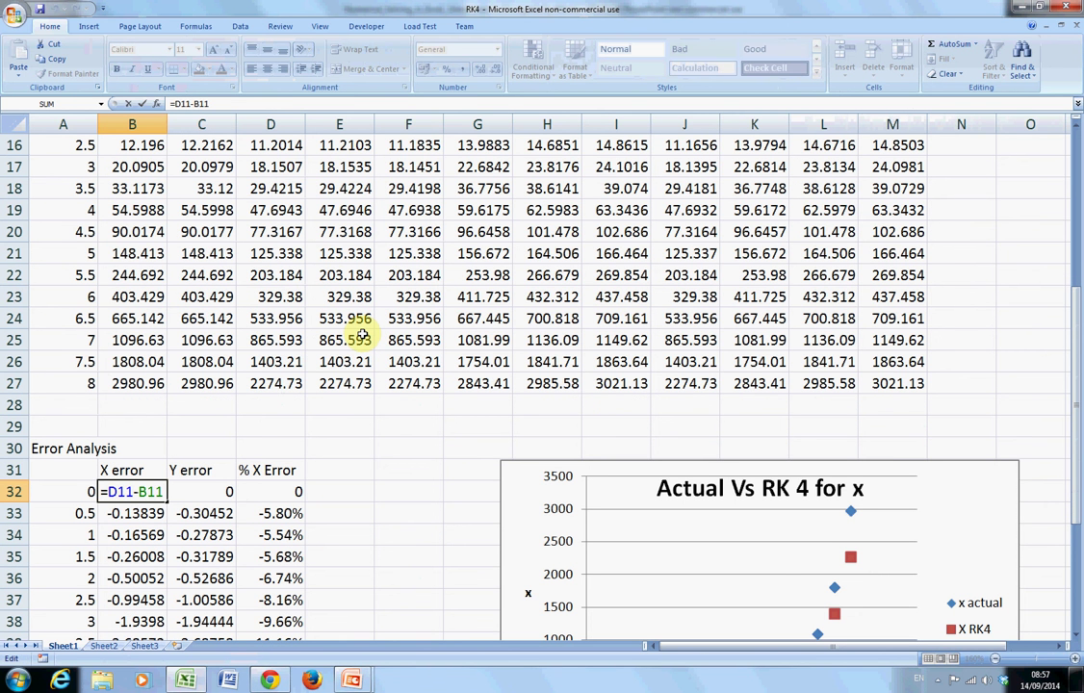
key(Escape)
key(Right)
key(Right)
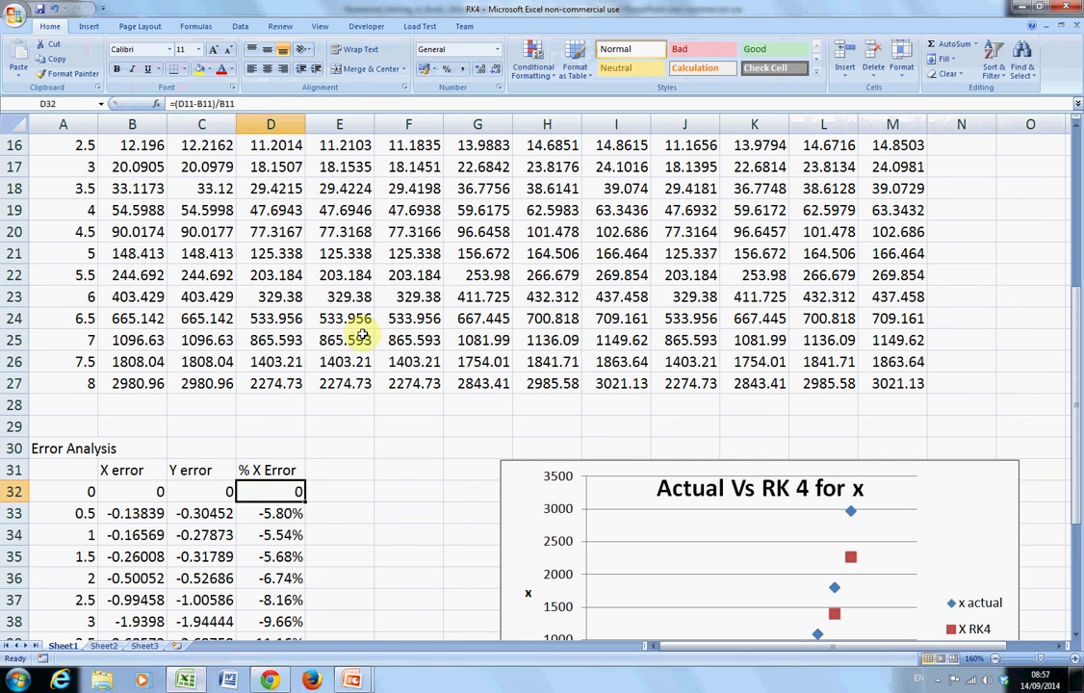
key(Left)
key(Left)
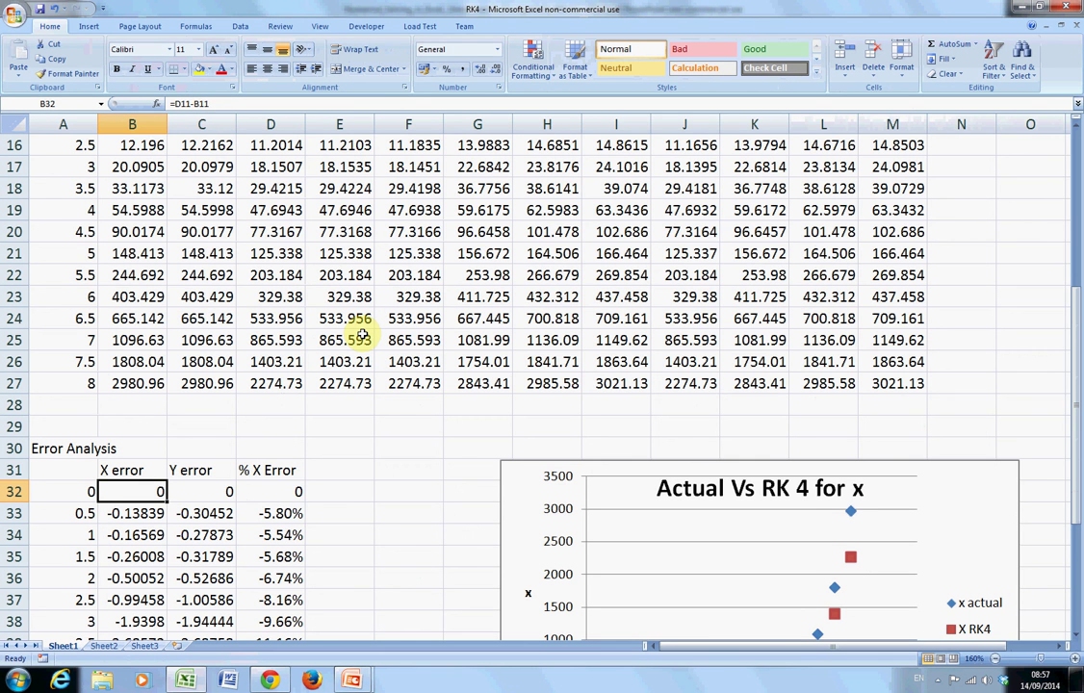
Step: Inspect the X error formula for t = 0.5 in cell B33 of the Error Analysis table
key(Down)
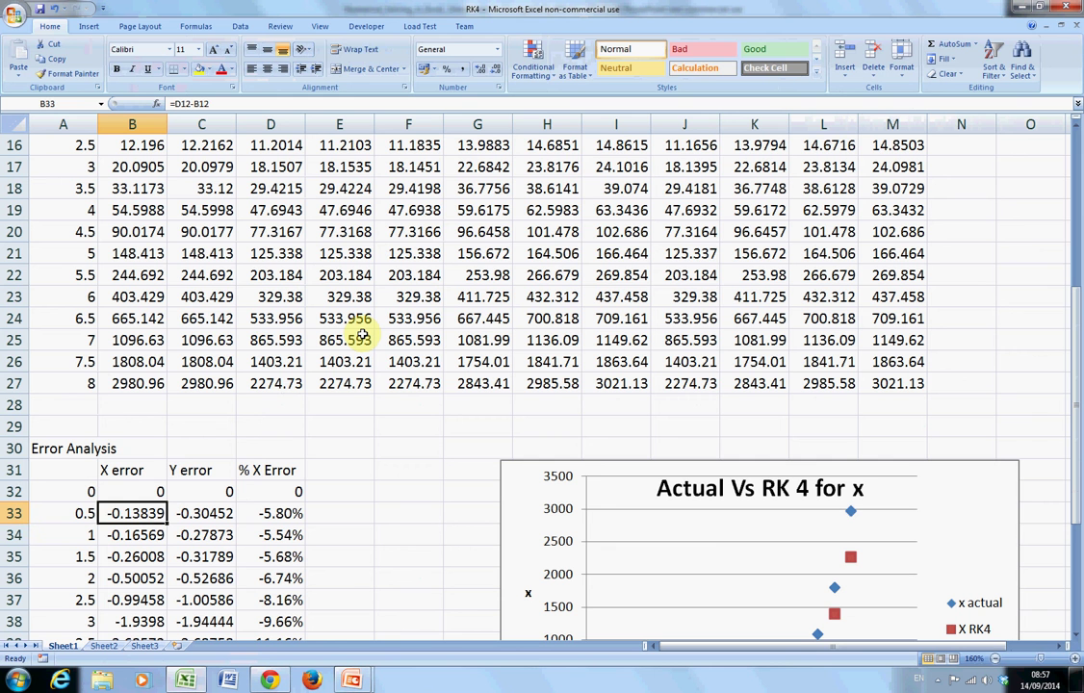
key(F2)
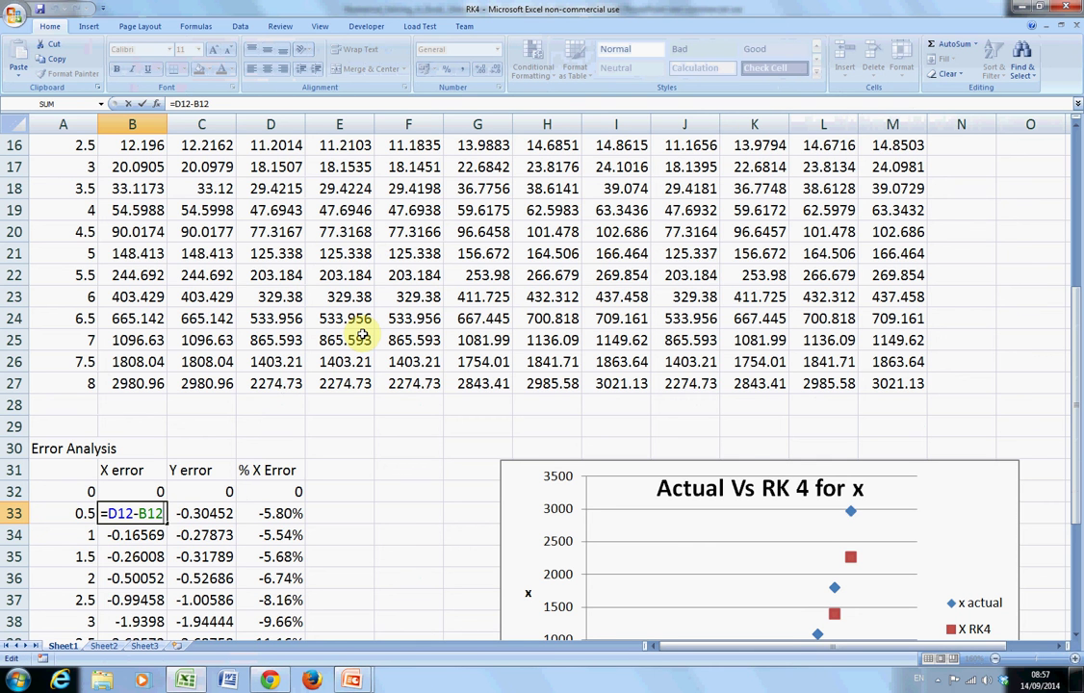
key(Escape)
Step: Return to the solution table and examine the actual x column around row 12 and the x(RK4) cell D12
key(Up)
key(Up)
key(Up)
key(Up)
key(Up)
key(Up)
key(Up)
key(Up)
key(Up)
key(Up)
key(Up)
key(Up)
key(Up)
key(Up)
key(Up)
key(Up)
key(Up)
key(Up)
key(Up)
key(Up)
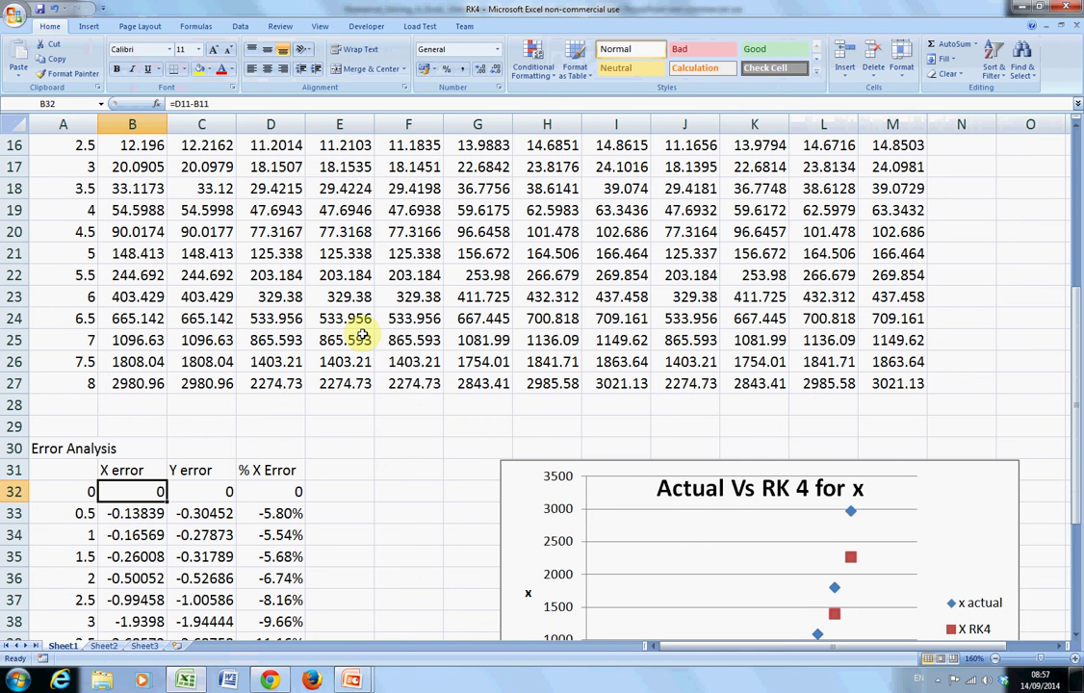
key(Up)
key(Up)
key(Up)
key(Up)
key(Up)
key(Up)
key(Down)
key(Down)
key(Down)
key(Down)
key(Down)
key(Down)
key(Down)
key(Down)
key(Down)
key(Down)
key(Down)
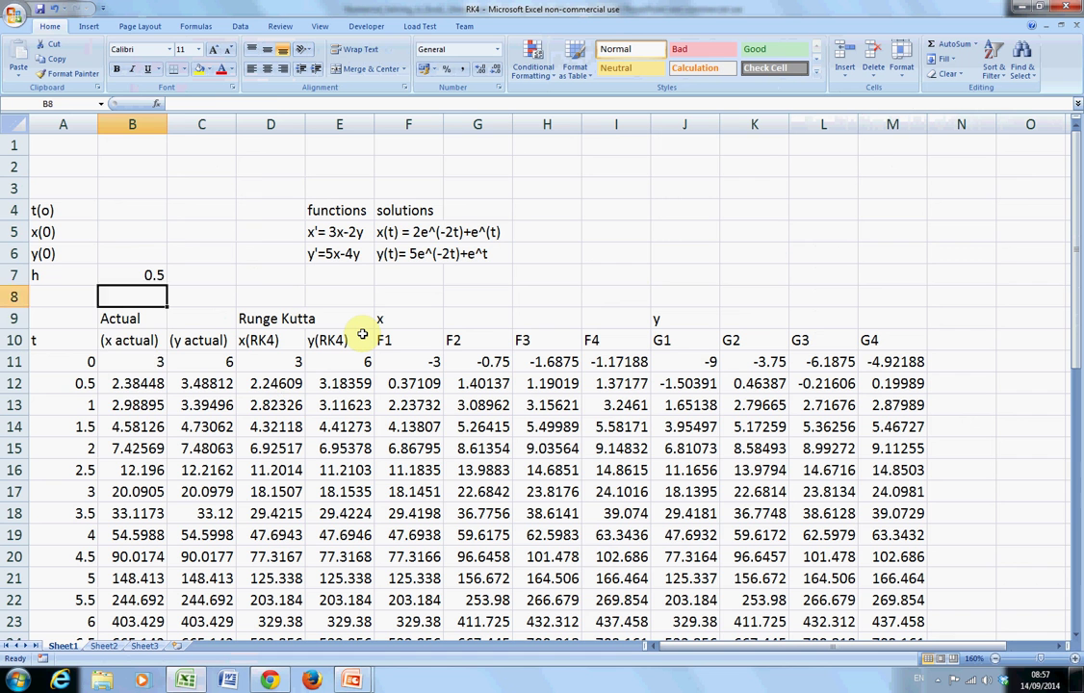
key(Down)
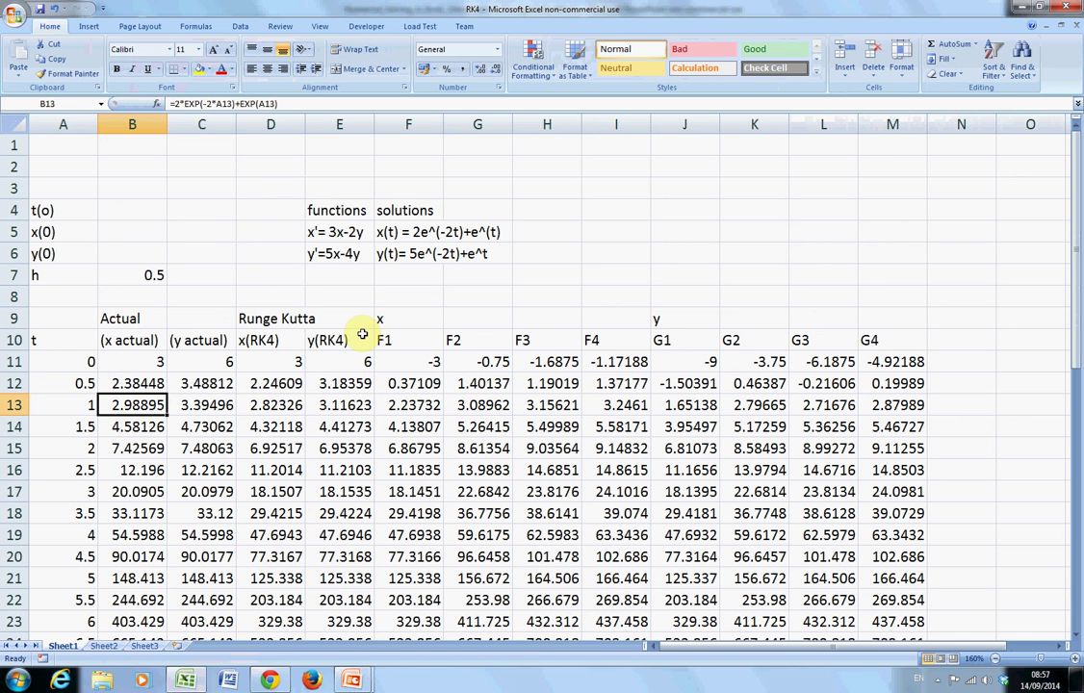
key(Right)
key(Up)
key(Right)
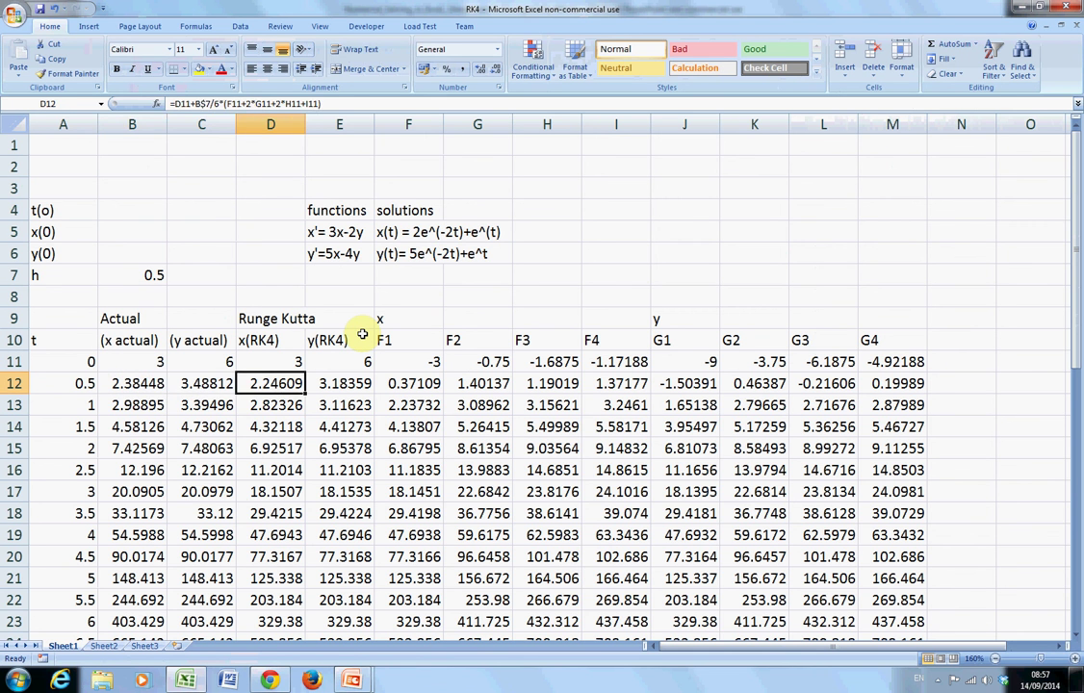
Step: Go back to the Error Analysis table and inspect the % X Error formula in cell D33
key(Left)
key(Left)
key(Down)
key(Down)
key(Down)
key(Down)
key(Down)
key(Down)
key(Down)
key(Down)
key(Down)
key(Down)
key(Down)
key(Down)
key(Down)
key(Down)
key(Down)
key(Down)
key(Down)
key(Down)
key(Down)
key(Down)
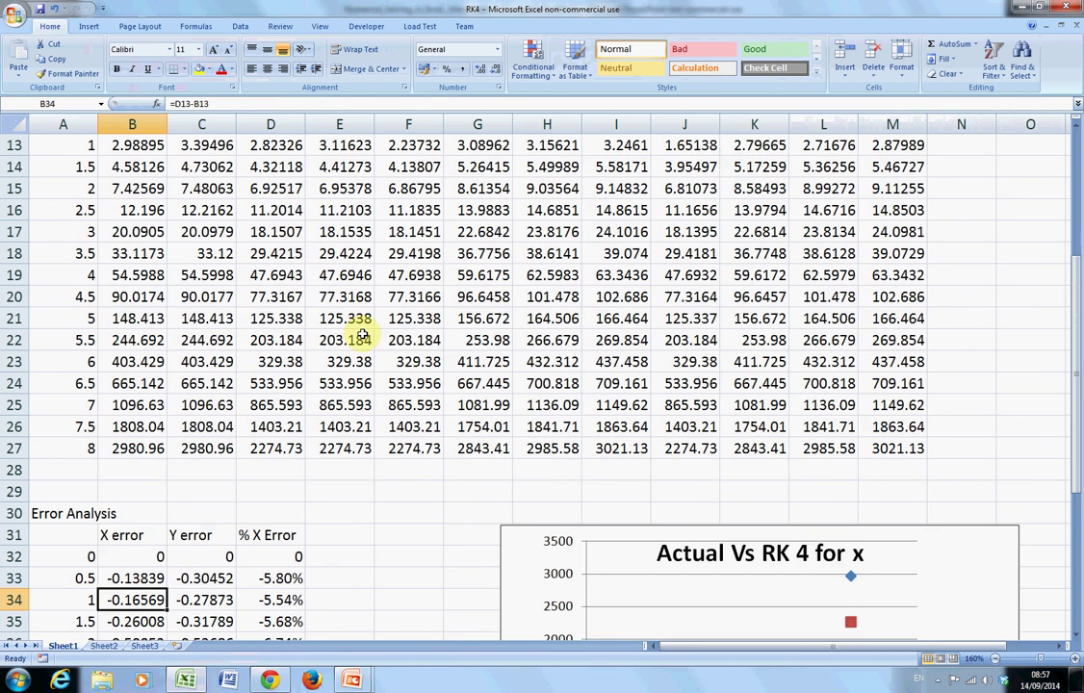
key(Up)
key(Right)
key(Right)
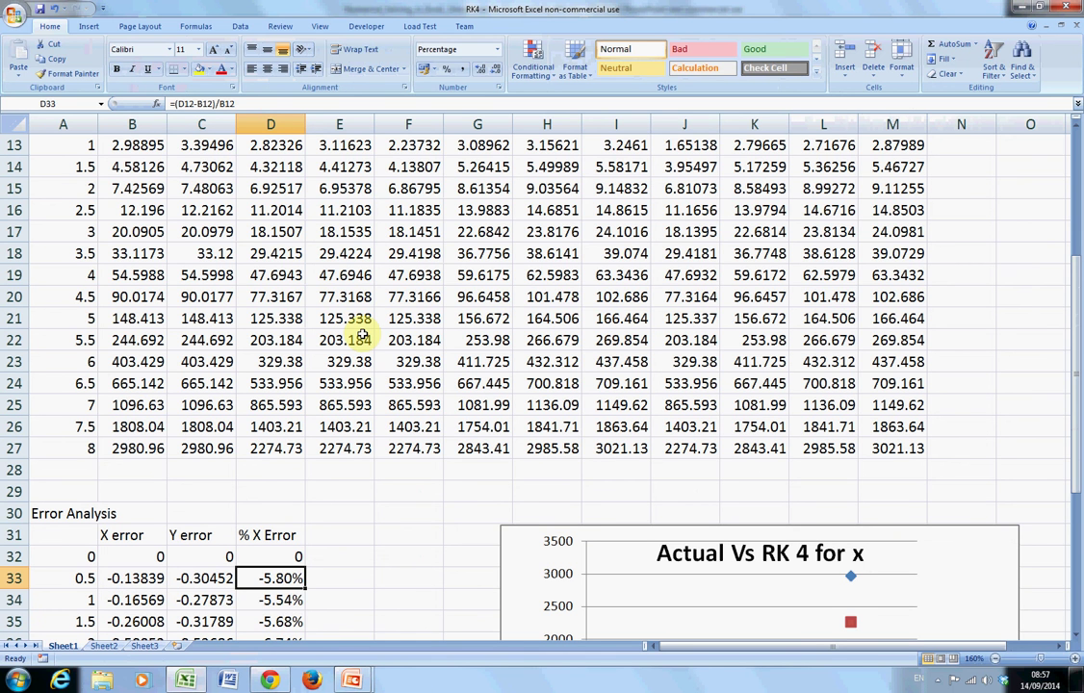
key(F2)
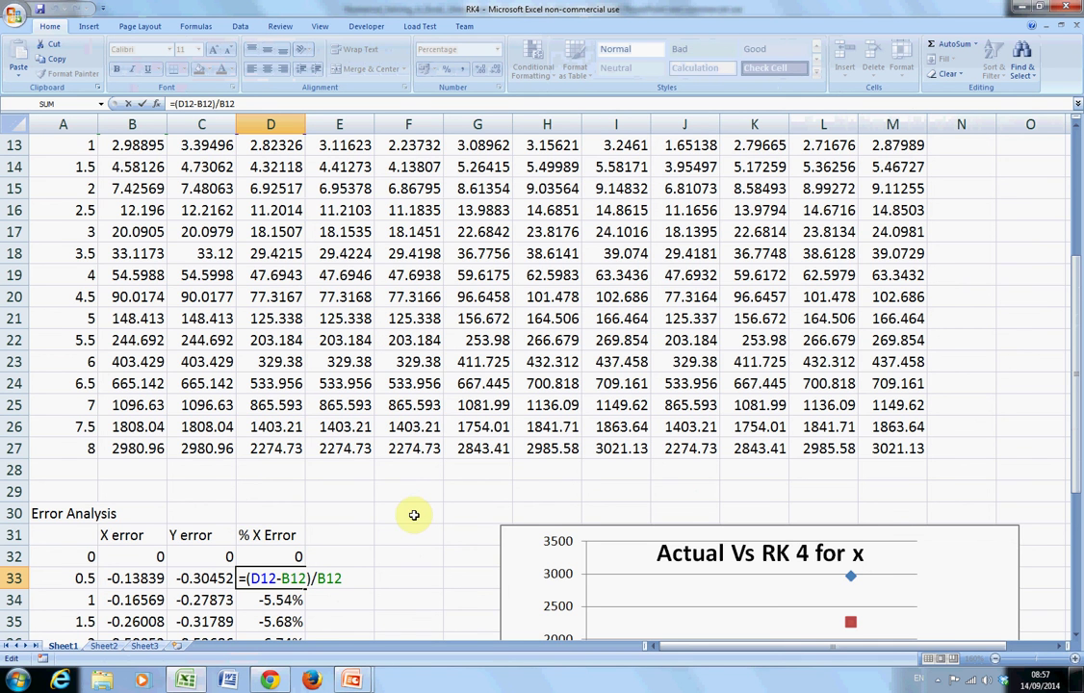
scroll(414, 516, down, 1)
key(Escape)
Step: Review the % X Error column and the Actual Vs RK 4 for x chart, checking back against the step size h and solution table
scroll(409, 510, down, 2)
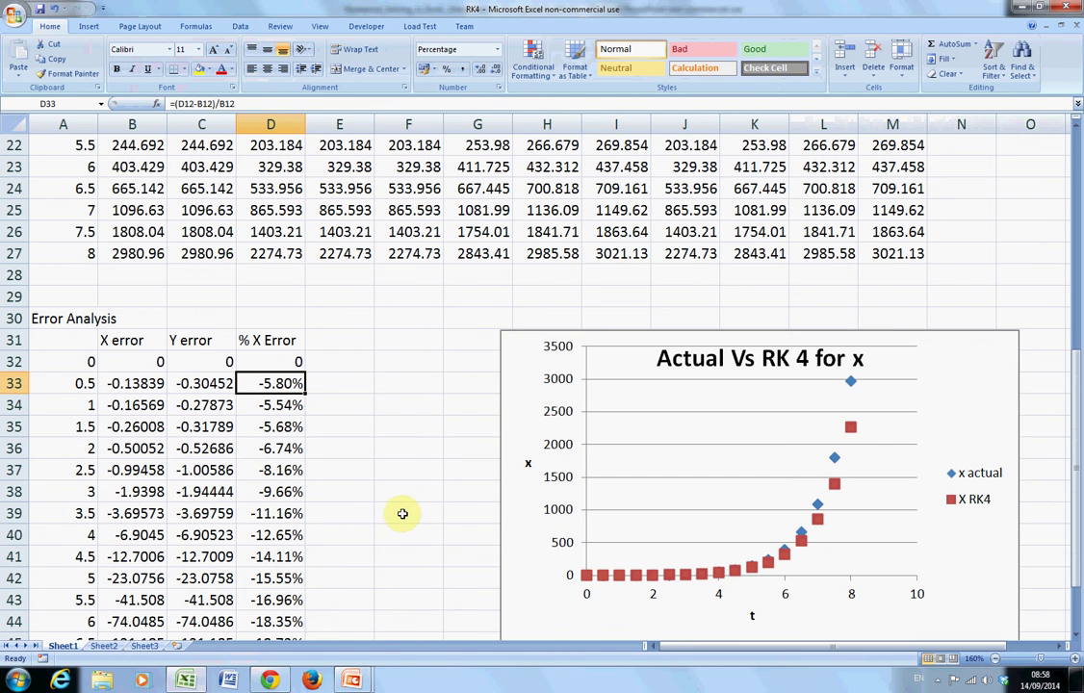
scroll(376, 487, down, 2)
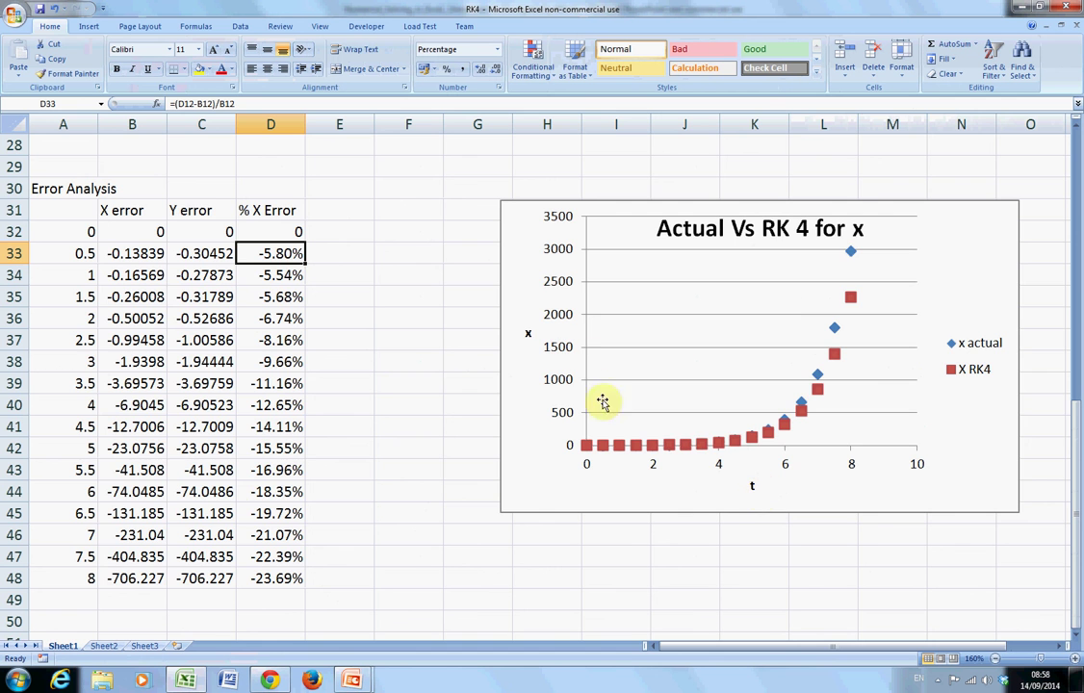
scroll(424, 401, down, 4)
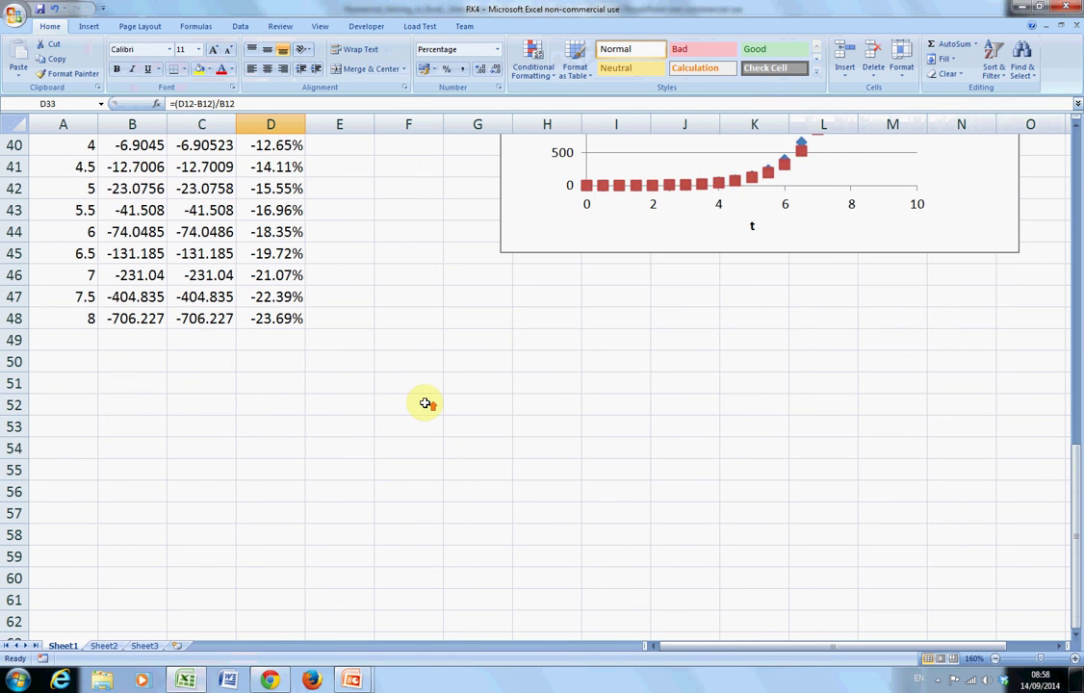
scroll(425, 404, up, 4)
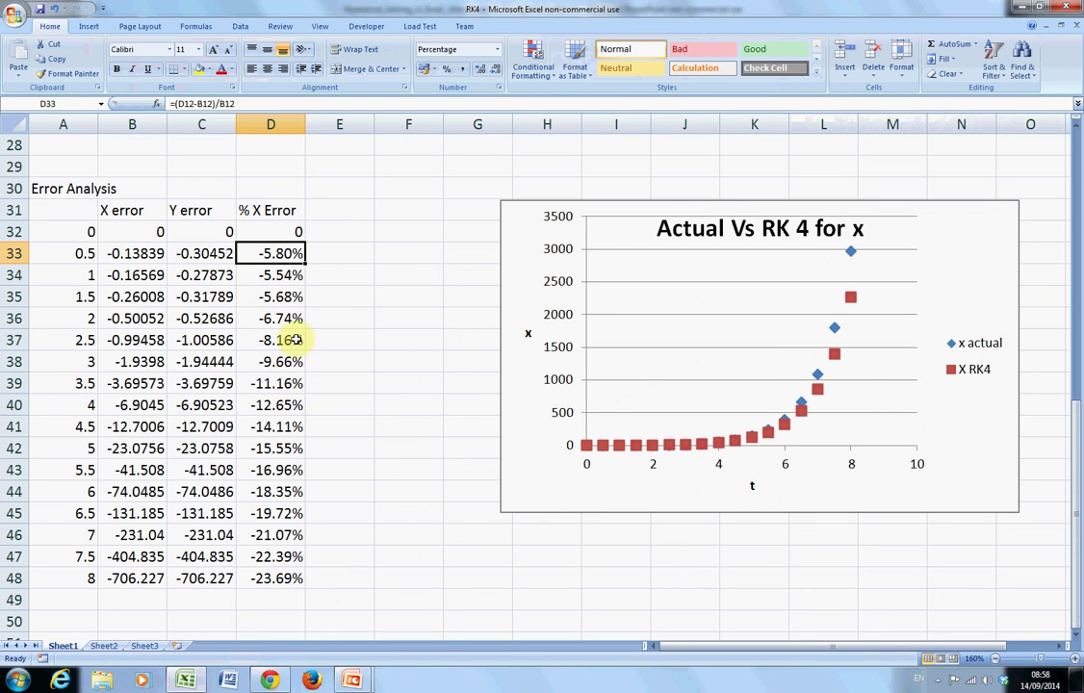
scroll(300, 334, up, 9)
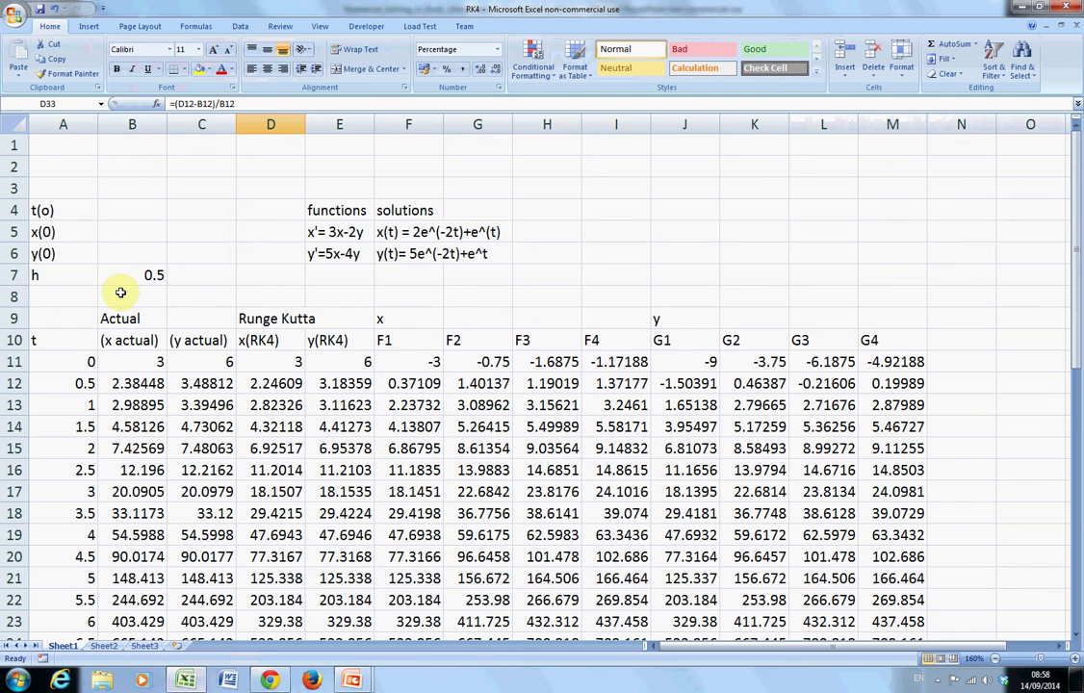
scroll(117, 294, down, 9)
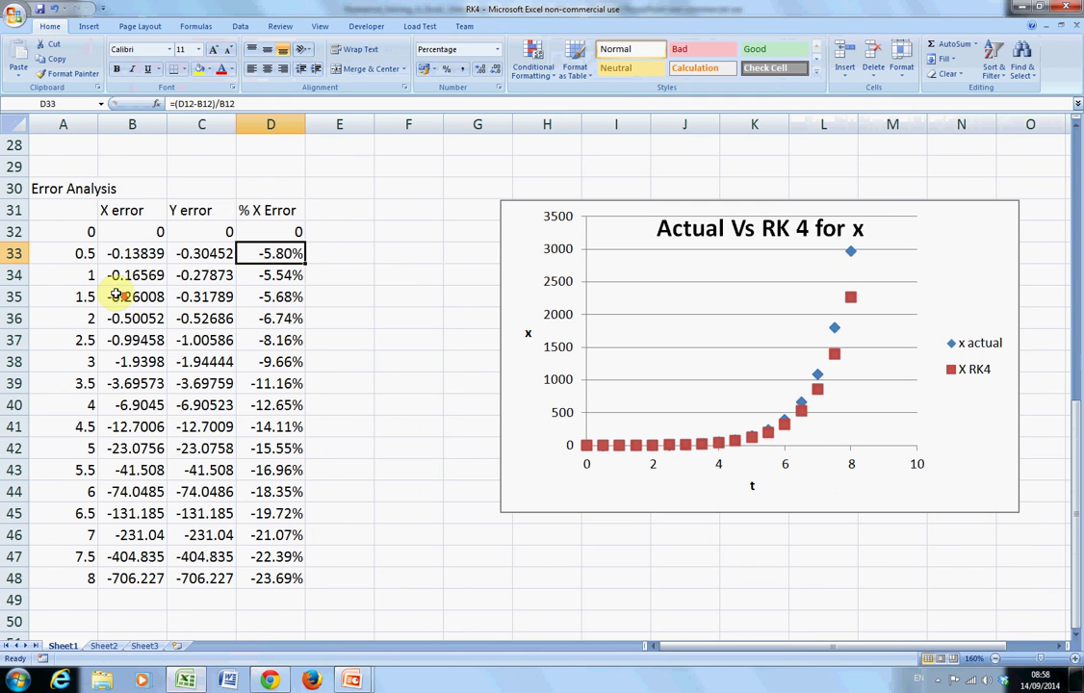